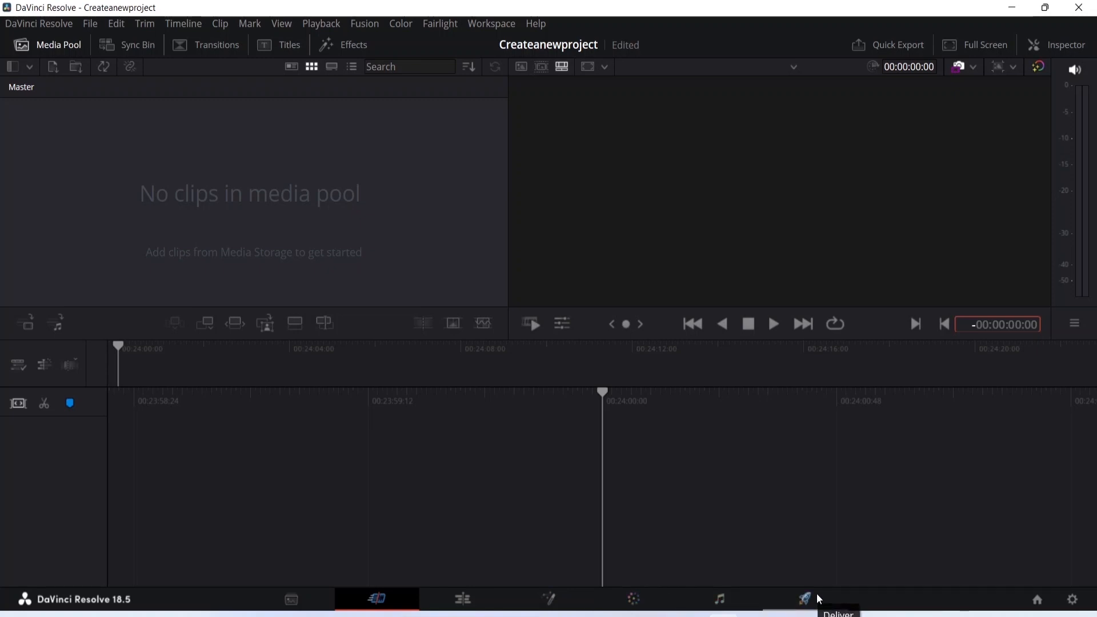
On the Media page, browse the storage drive's folders down to the contents of Videos For Editing
click(301, 594)
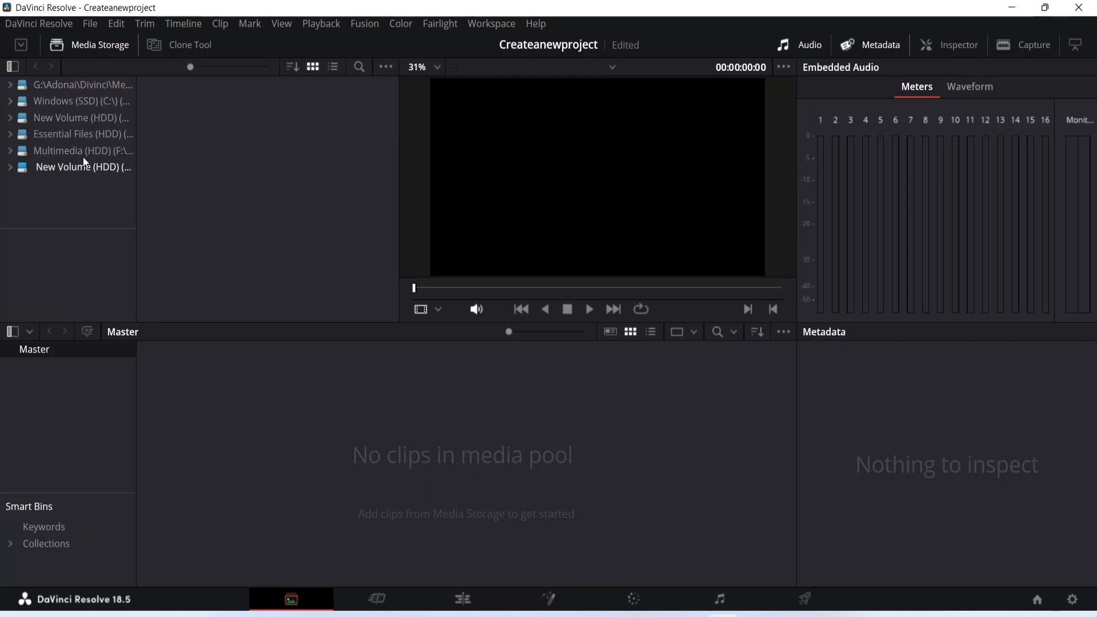
click(11, 168)
click(18, 186)
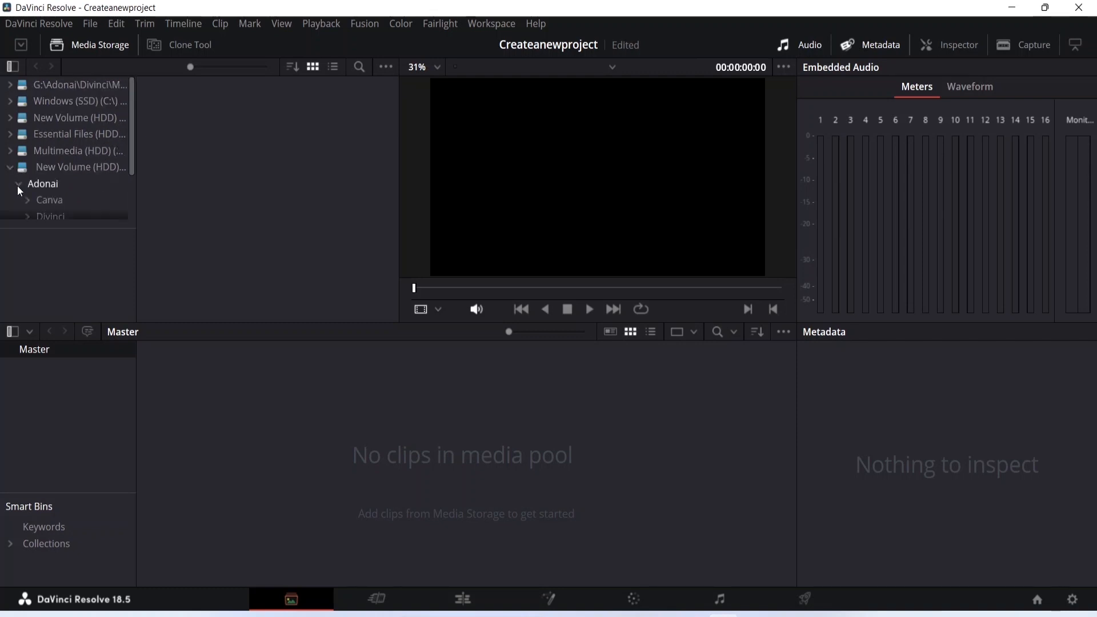
scroll(80, 175, down, 3)
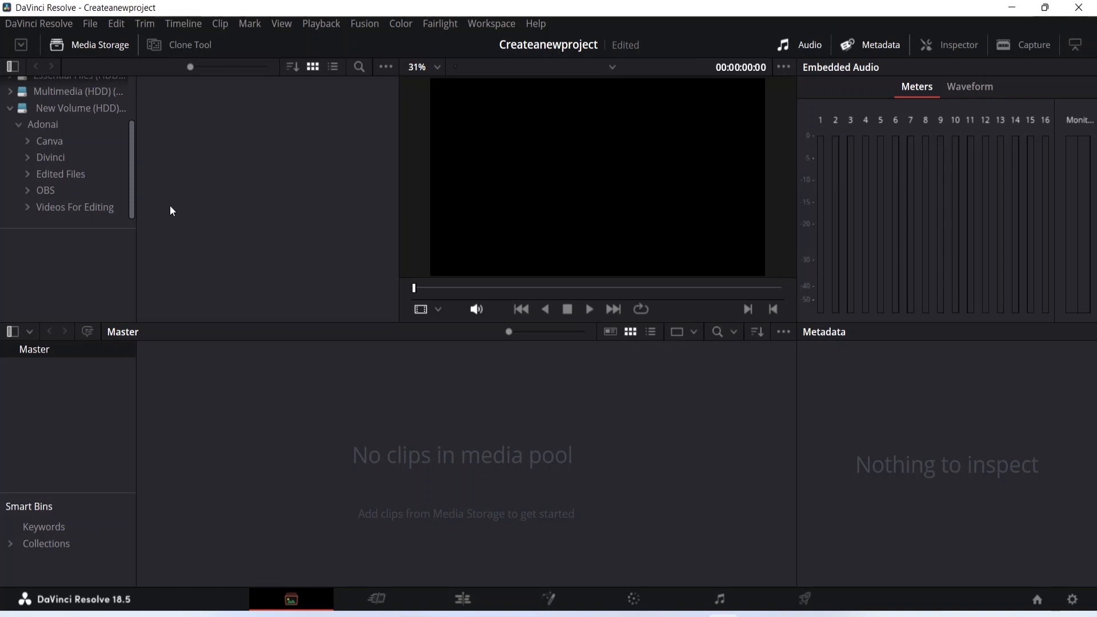
click(28, 209)
click(97, 207)
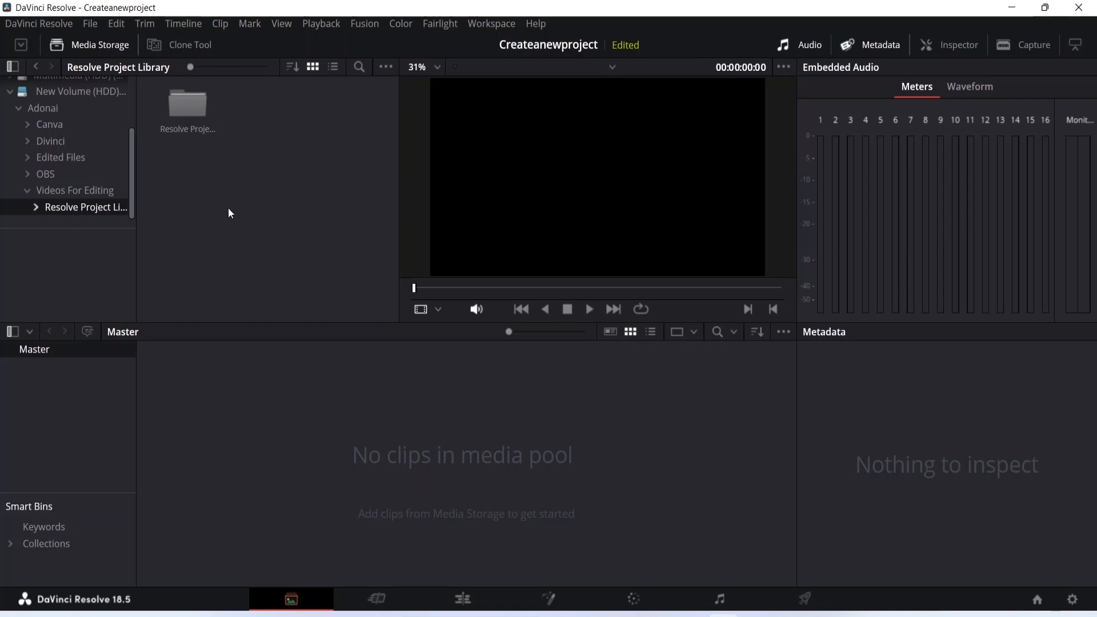
Glance at the Cut page, return to the Media page and open the Videos For Editing folder in media storage
click(376, 600)
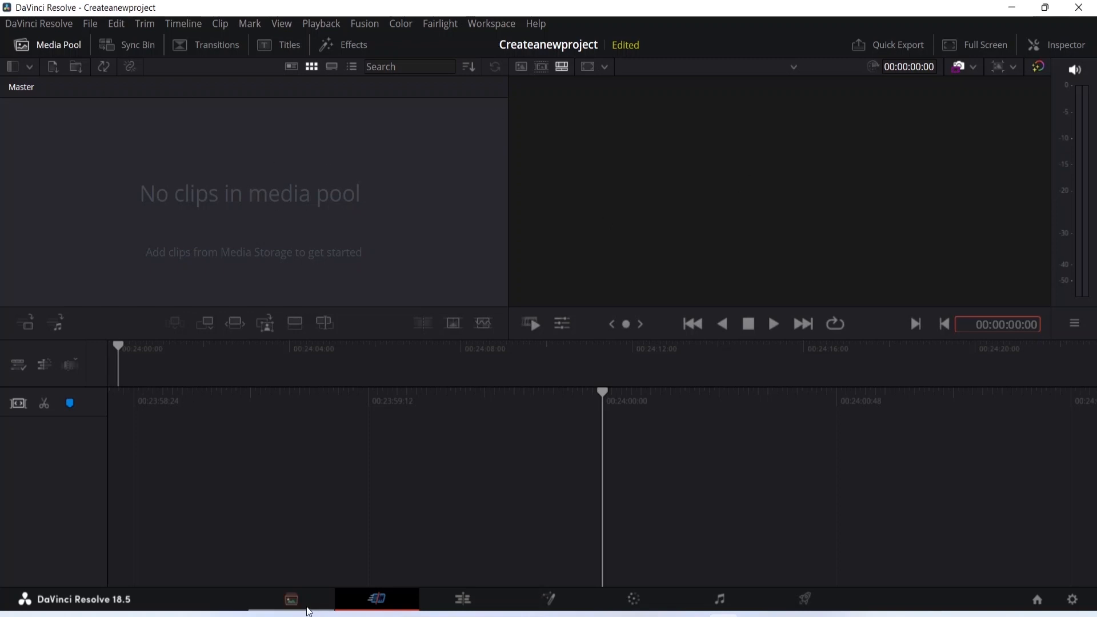
click(292, 600)
click(73, 186)
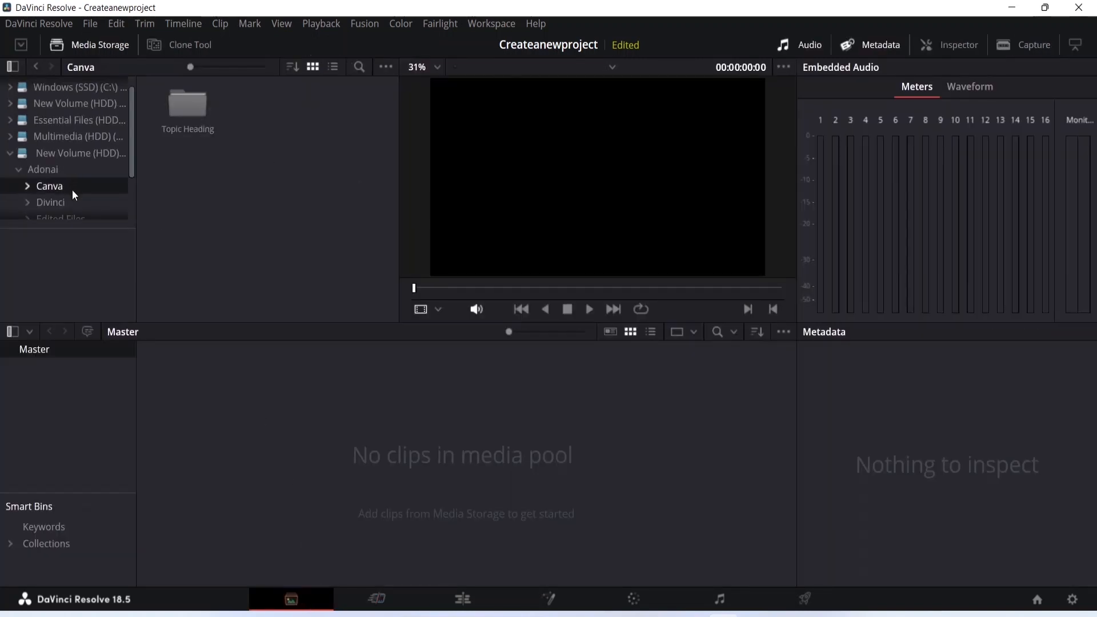
scroll(75, 191, down, 1)
click(76, 198)
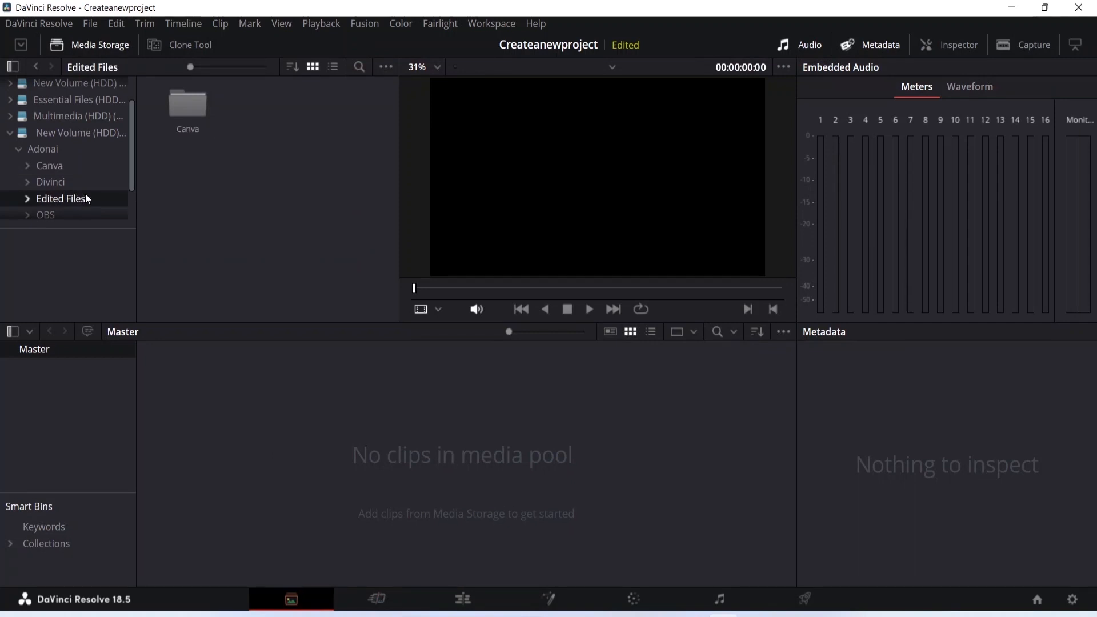
click(58, 148)
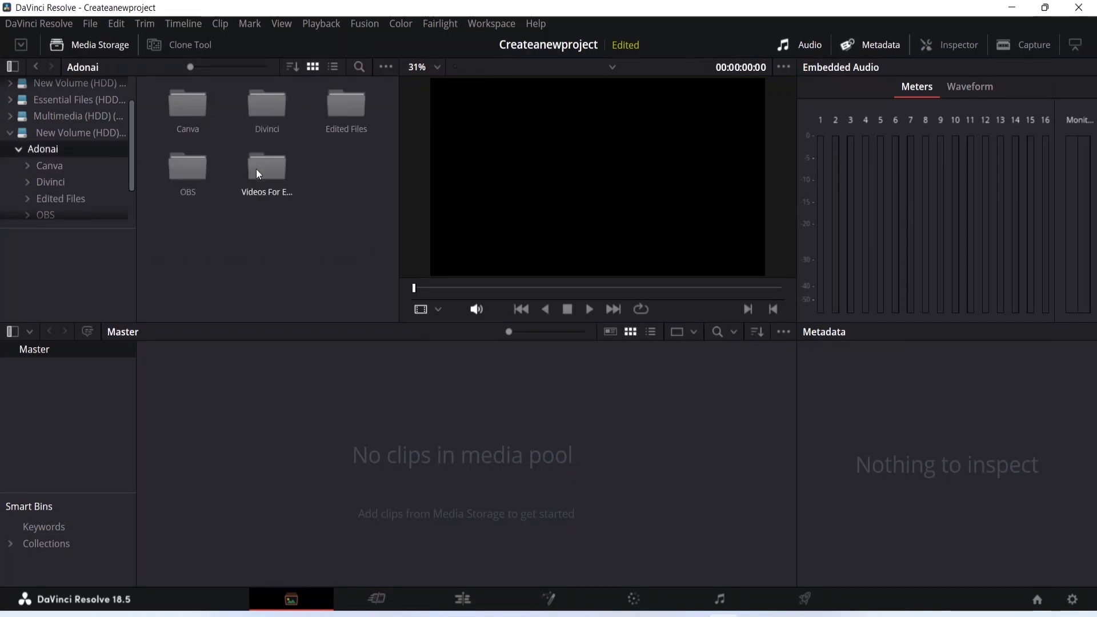
double_click(264, 169)
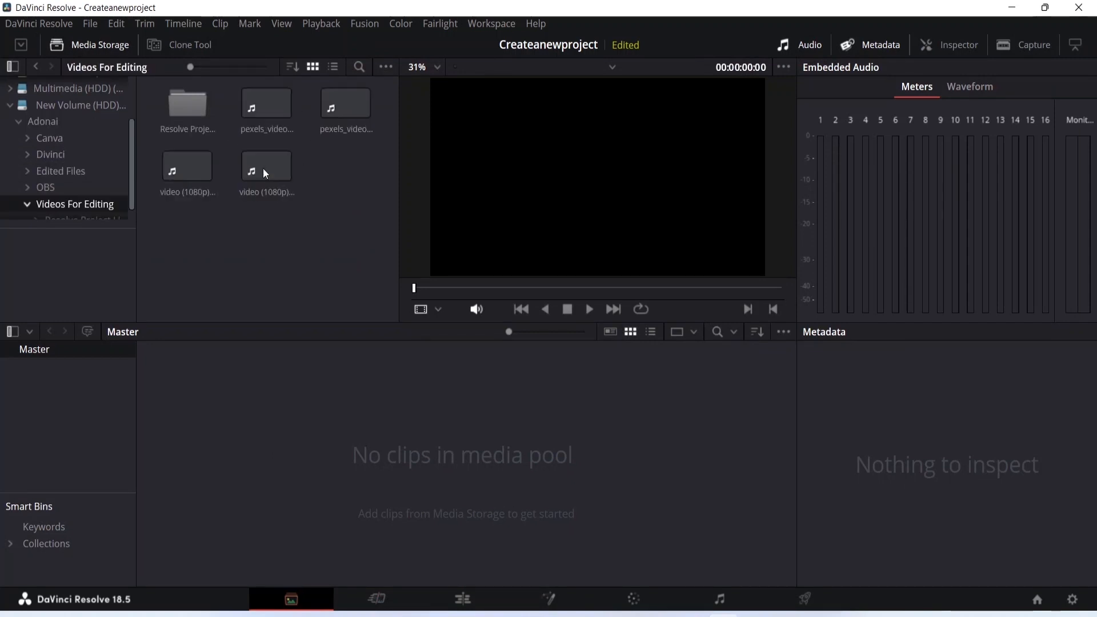
drag(262, 115, 271, 454)
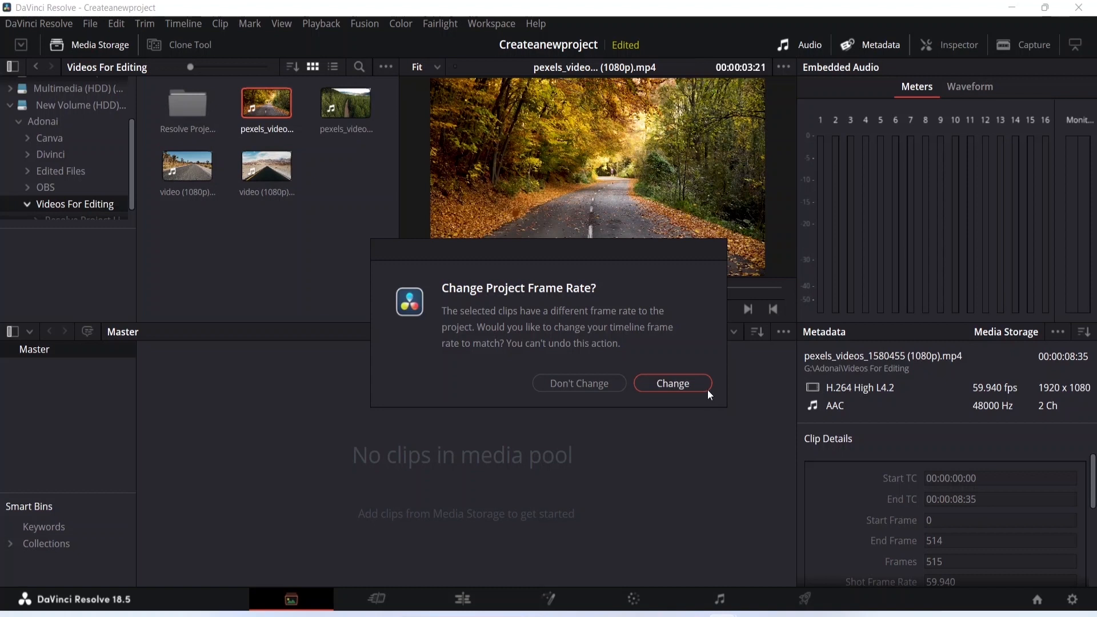
click(672, 380)
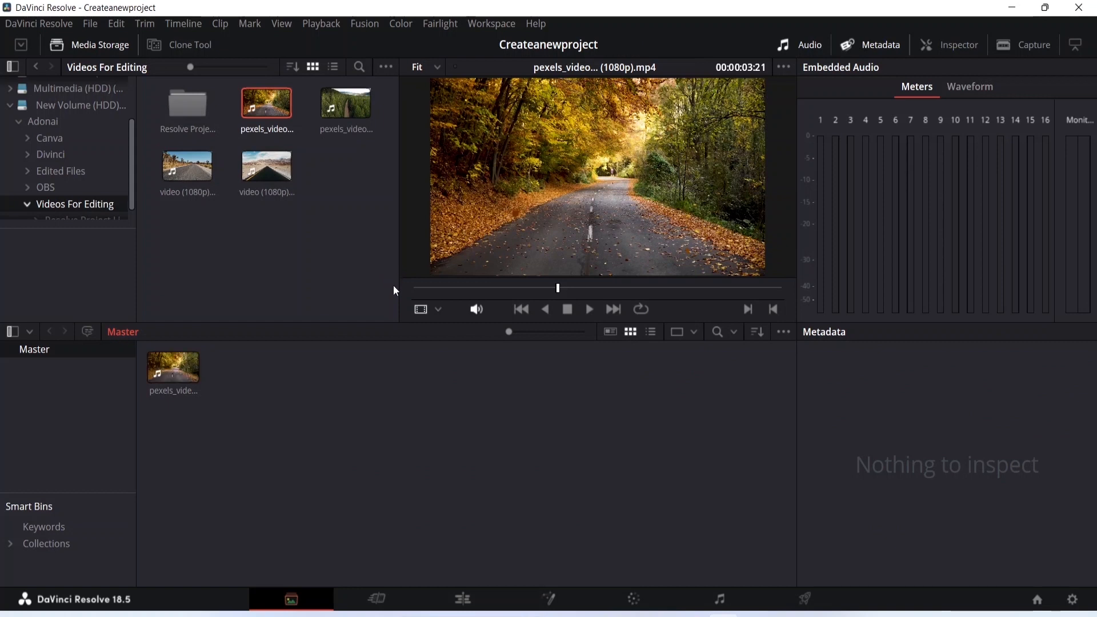
click(171, 362)
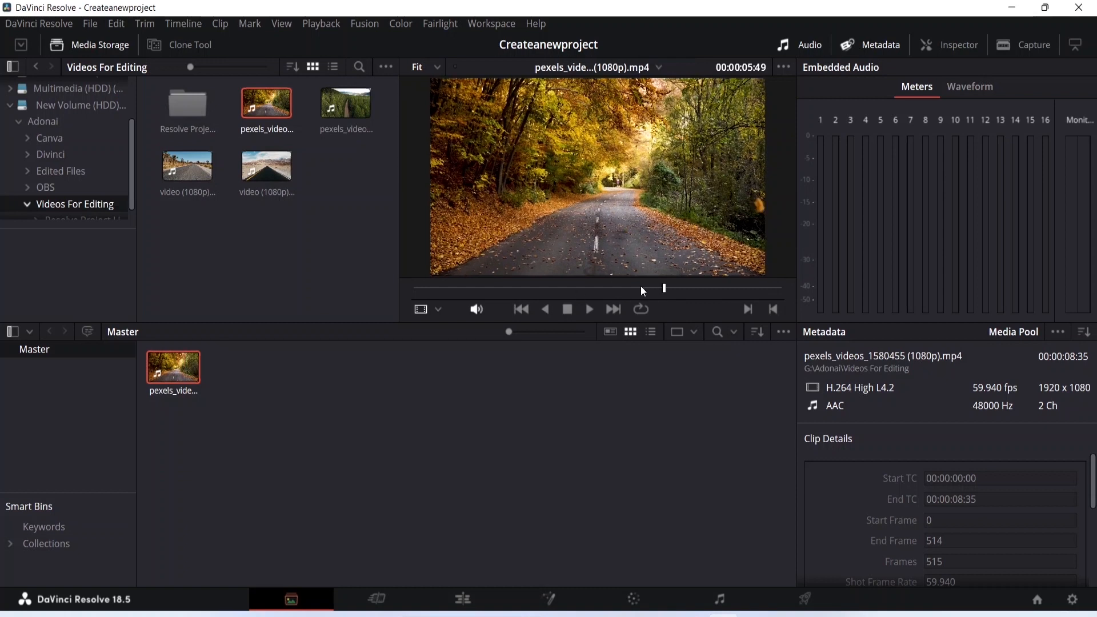
On the Cut page, place the imported autumn road clip on a new timeline
click(377, 598)
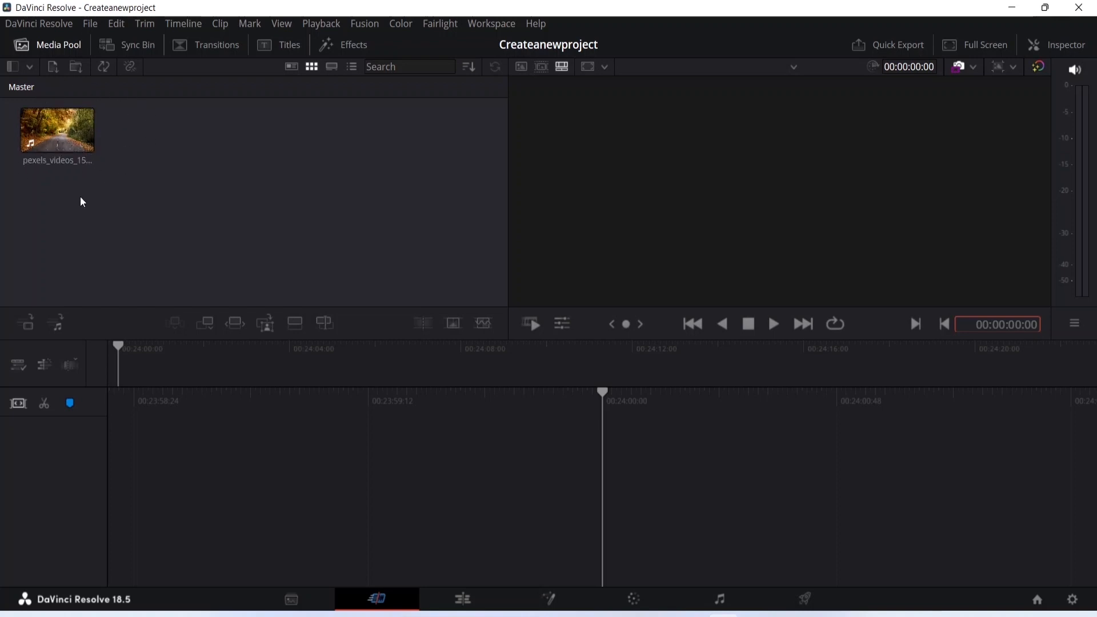
click(15, 69)
click(14, 69)
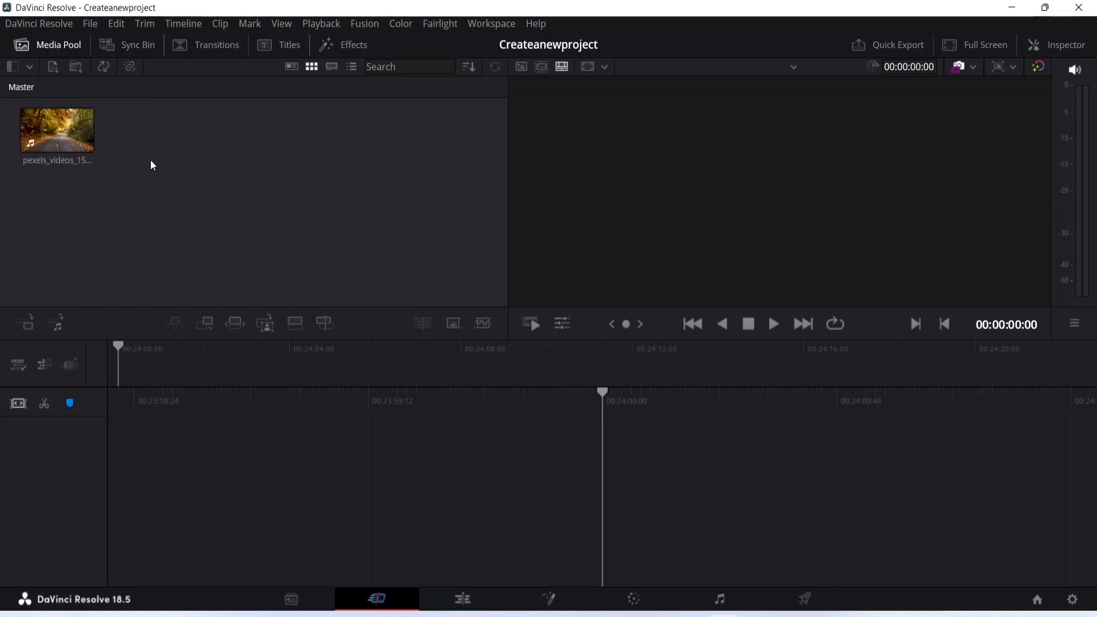
drag(68, 131, 251, 464)
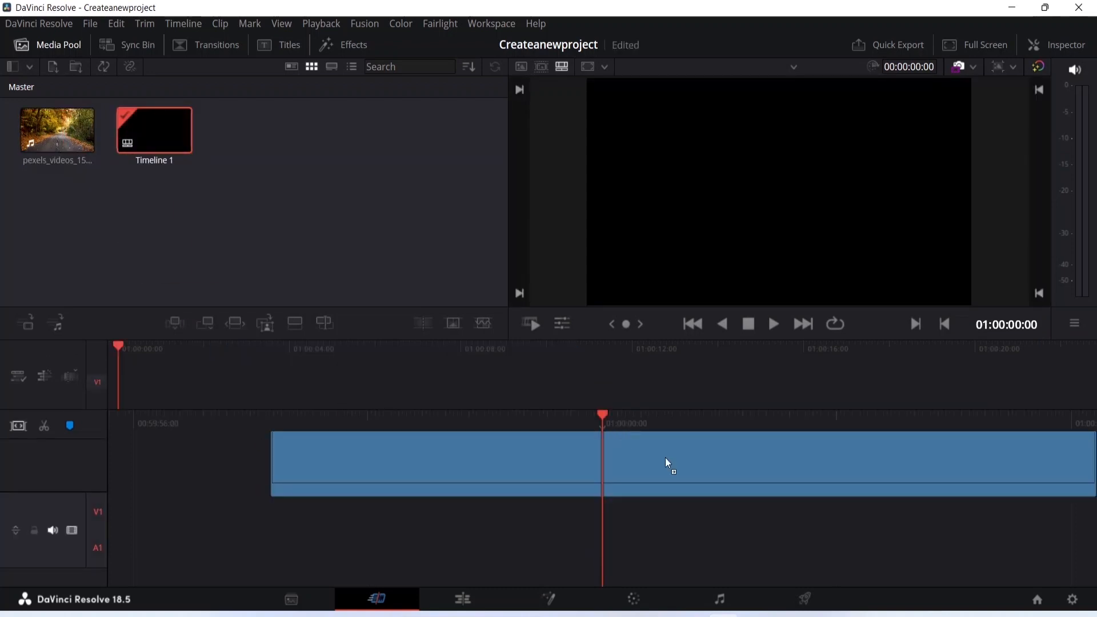
key(ctrl+z)
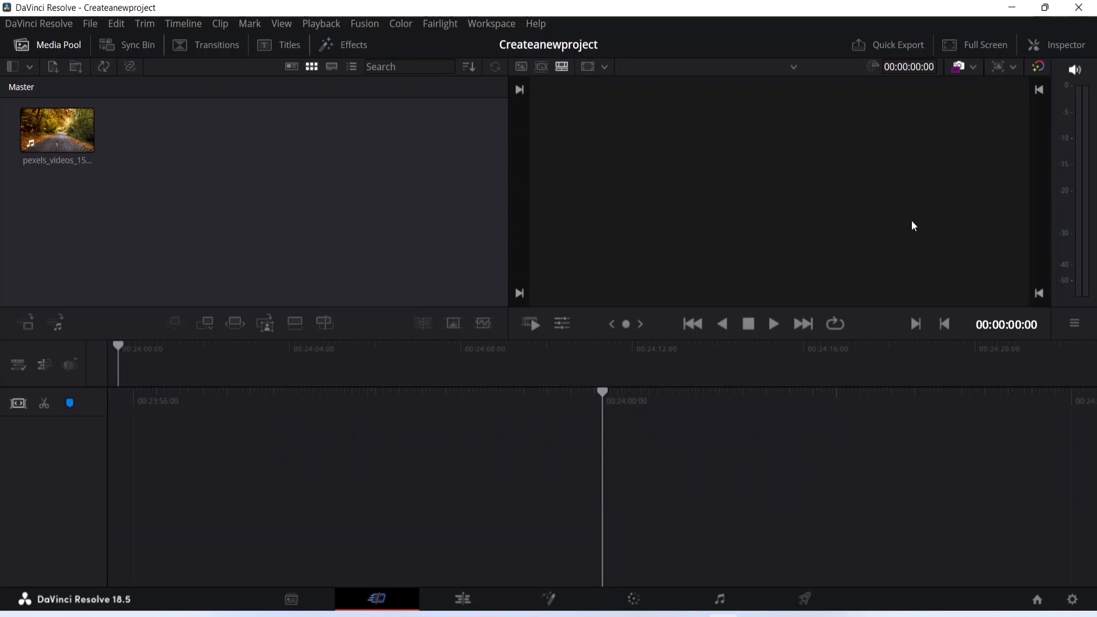
drag(57, 131, 188, 448)
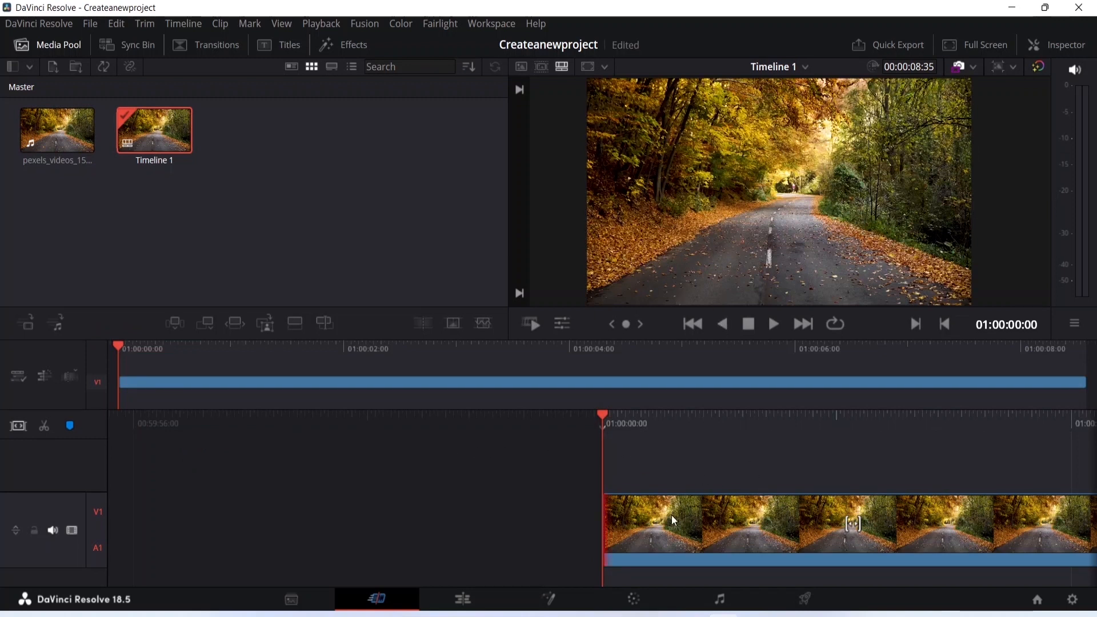
Trim the timeline clip to a duration of 00:00:06:08 and split it at 01:00:02:27
click(647, 523)
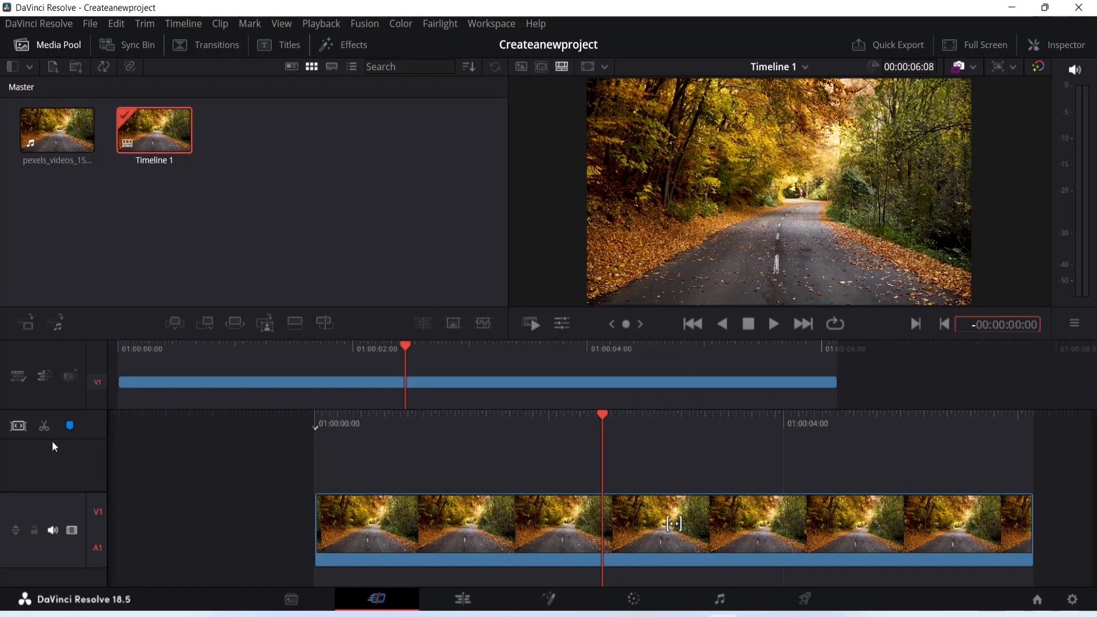
click(44, 433)
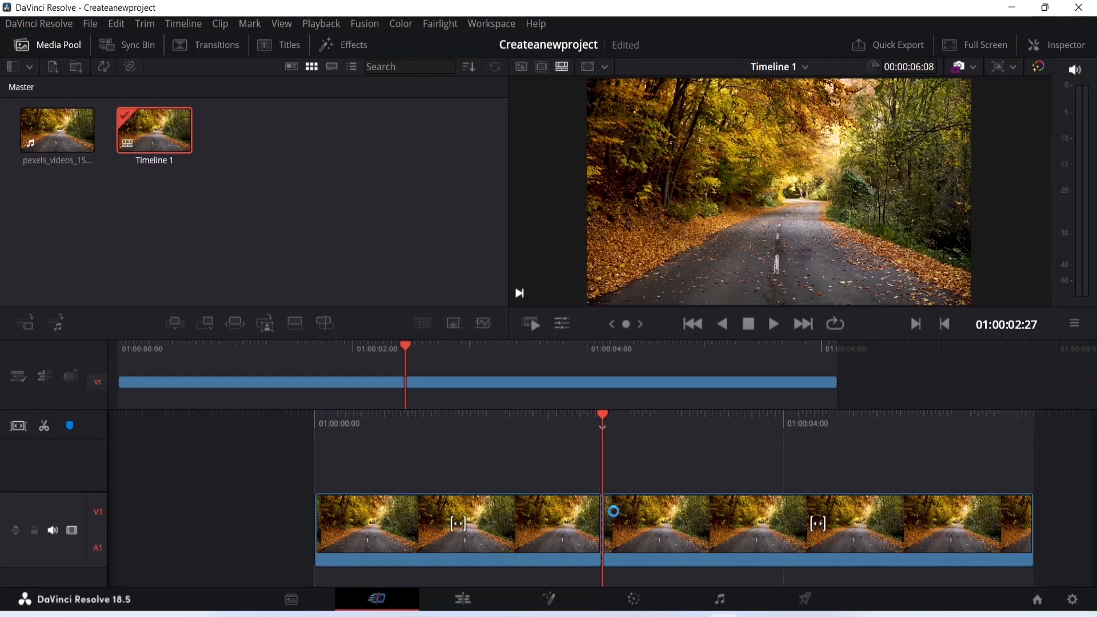
click(605, 531)
drag(407, 346, 449, 347)
click(561, 525)
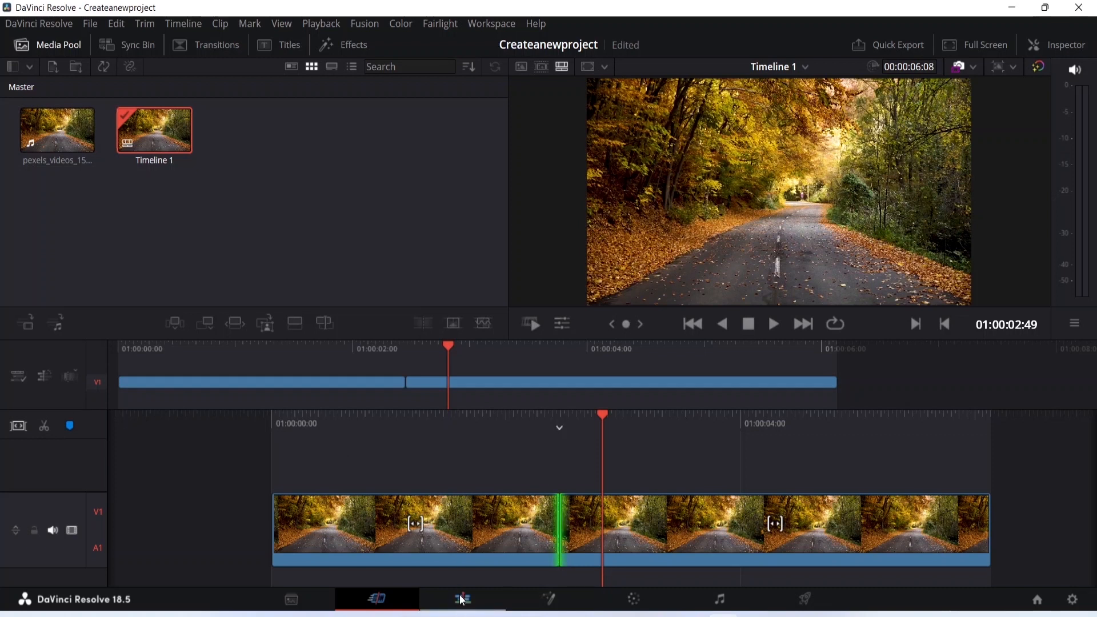
Look over the media pool, viewers and split clips in the timeline on the Edit page
click(499, 594)
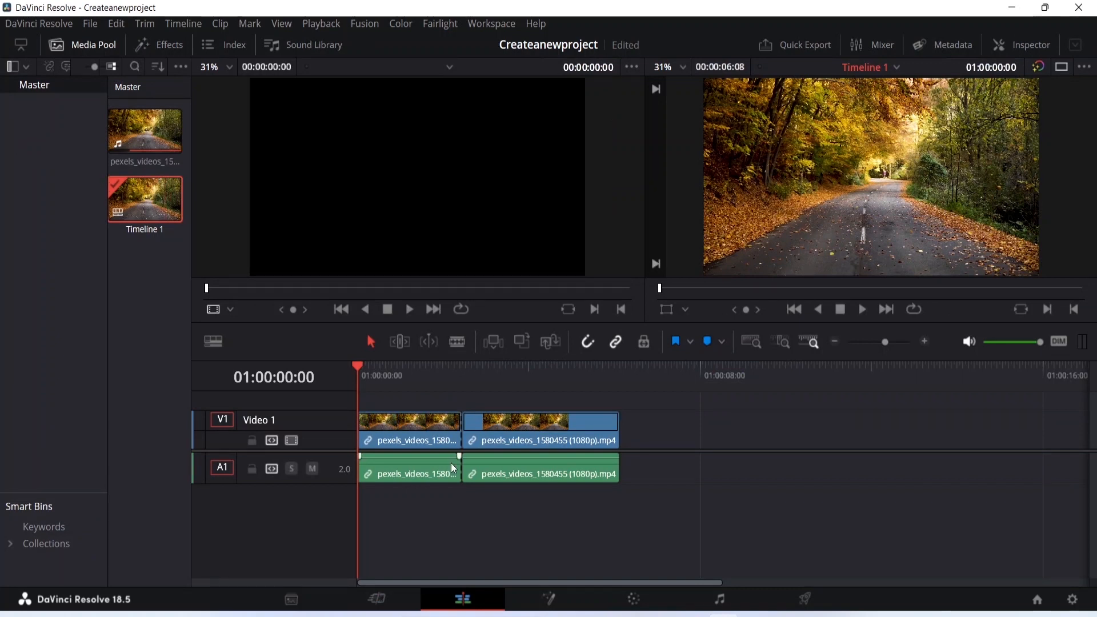
click(171, 136)
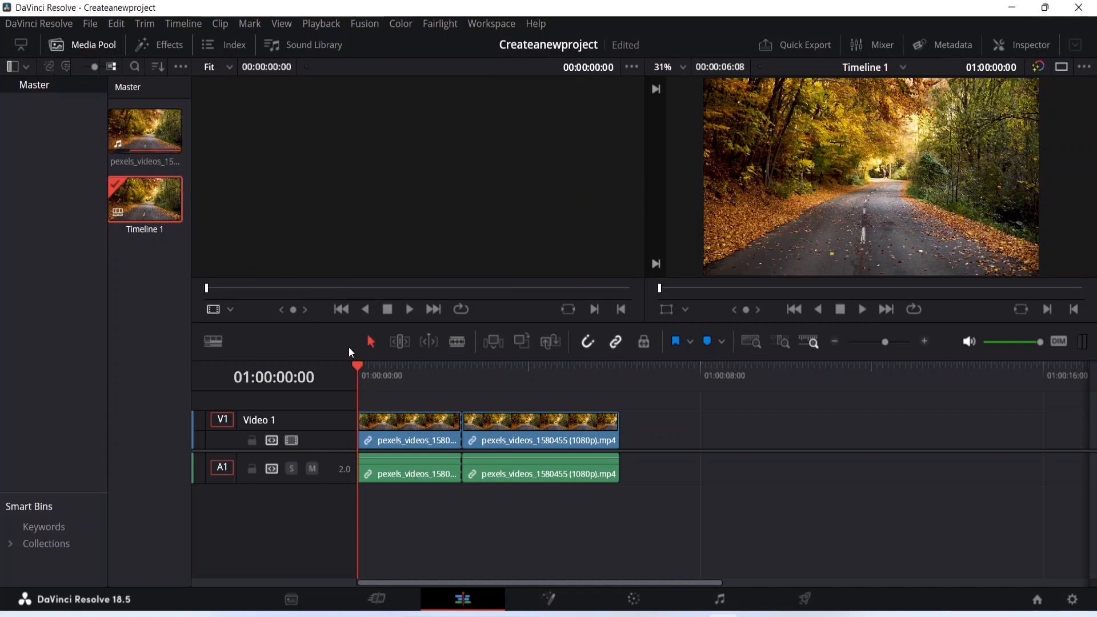
drag(359, 368, 328, 378)
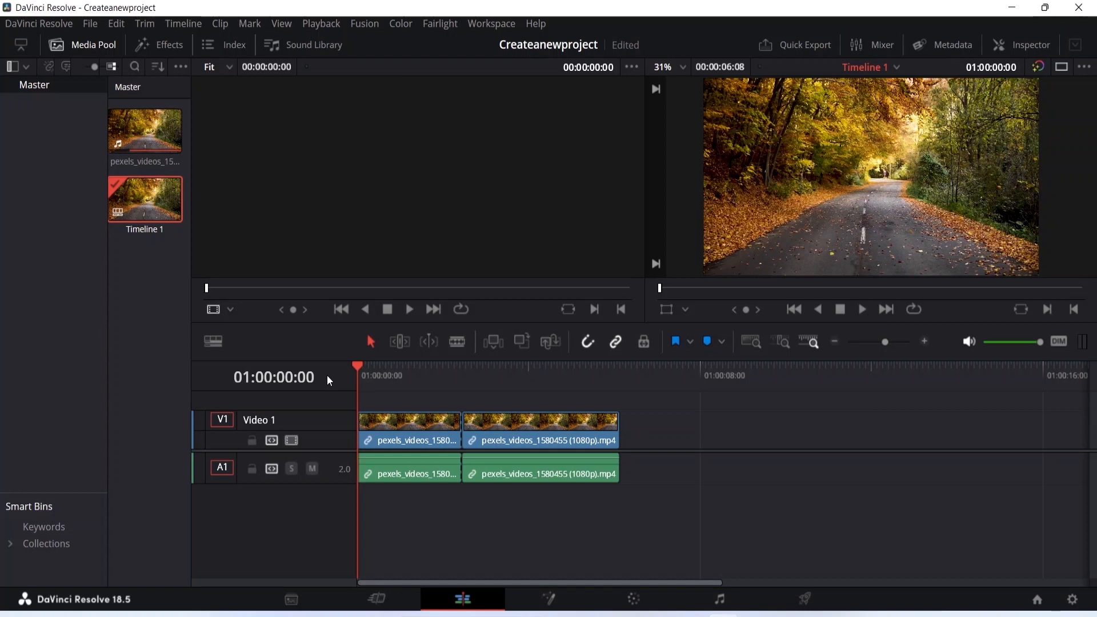
key(minus)
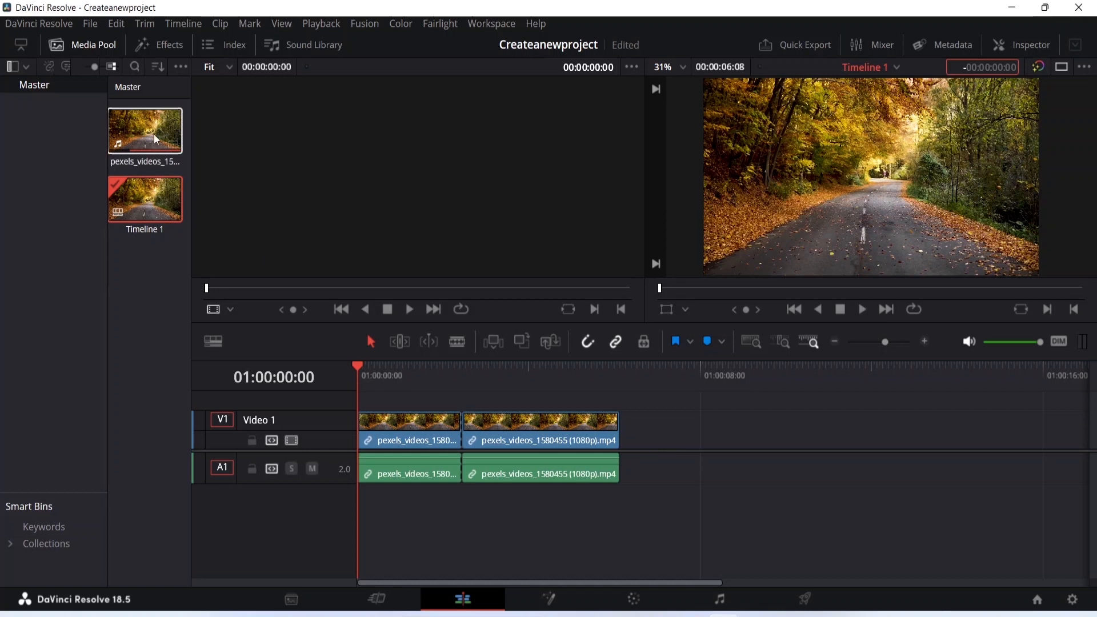
click(133, 166)
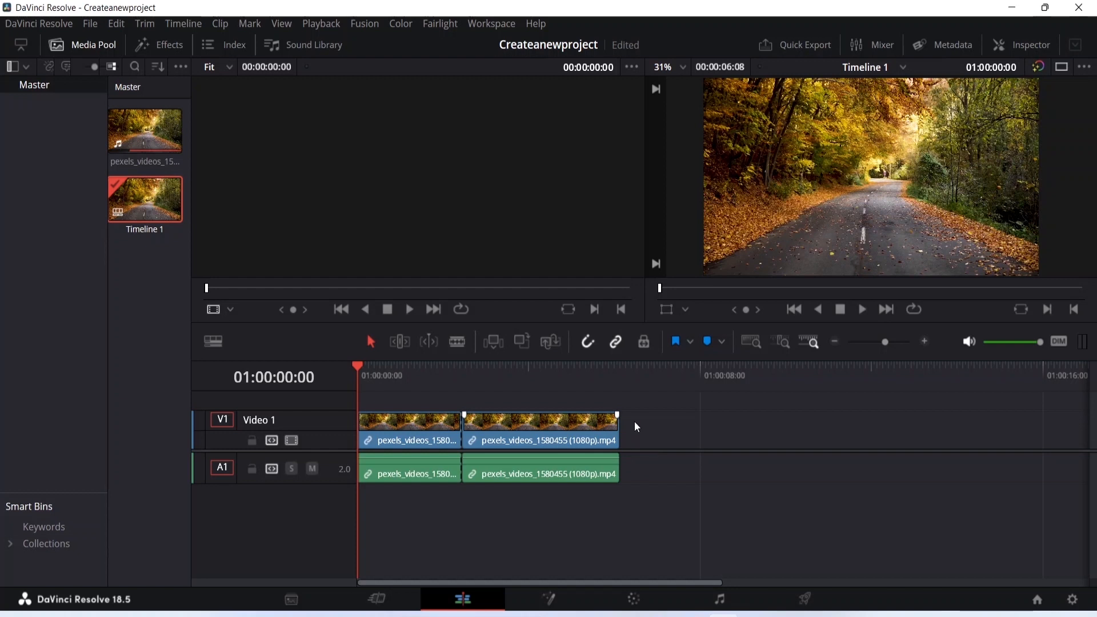
Look over the project on the Fusion, Color and Fairlight pages in turn
click(558, 600)
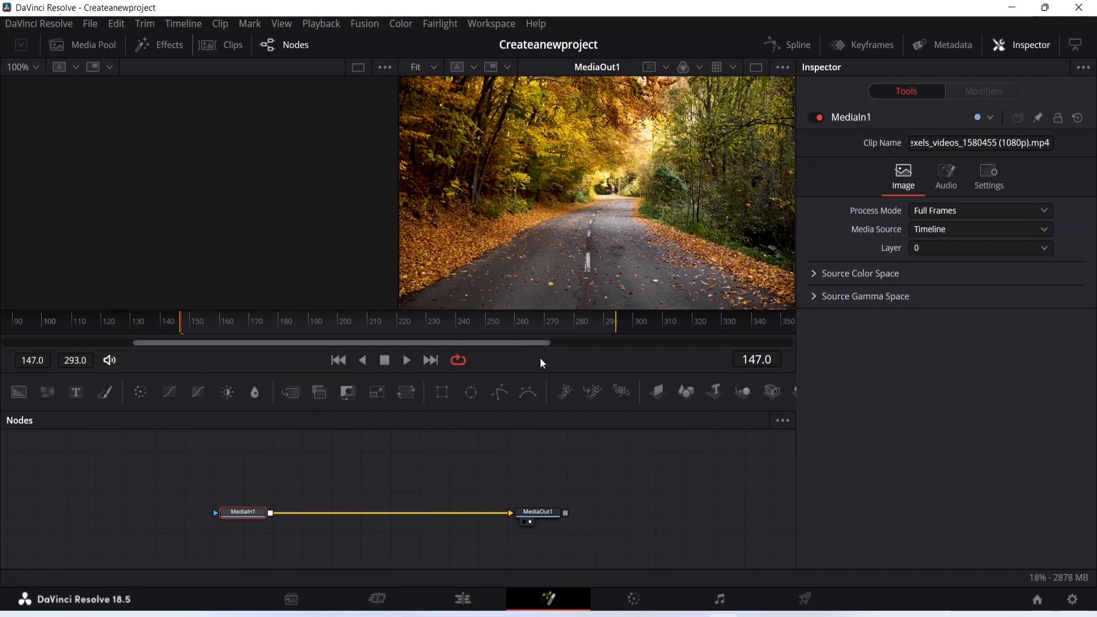
click(641, 601)
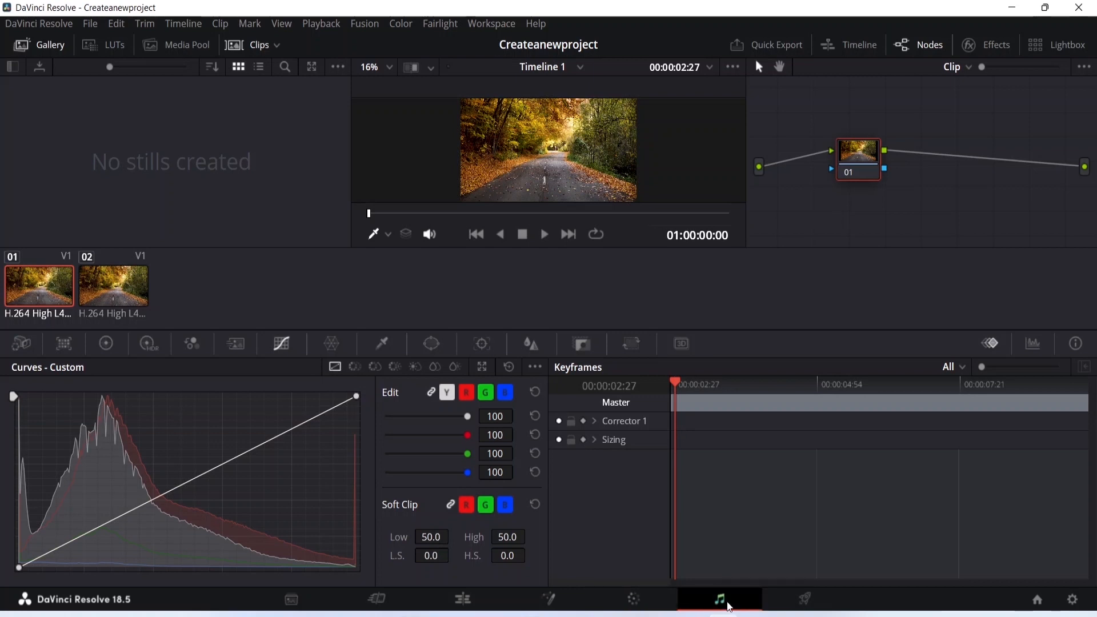
click(737, 604)
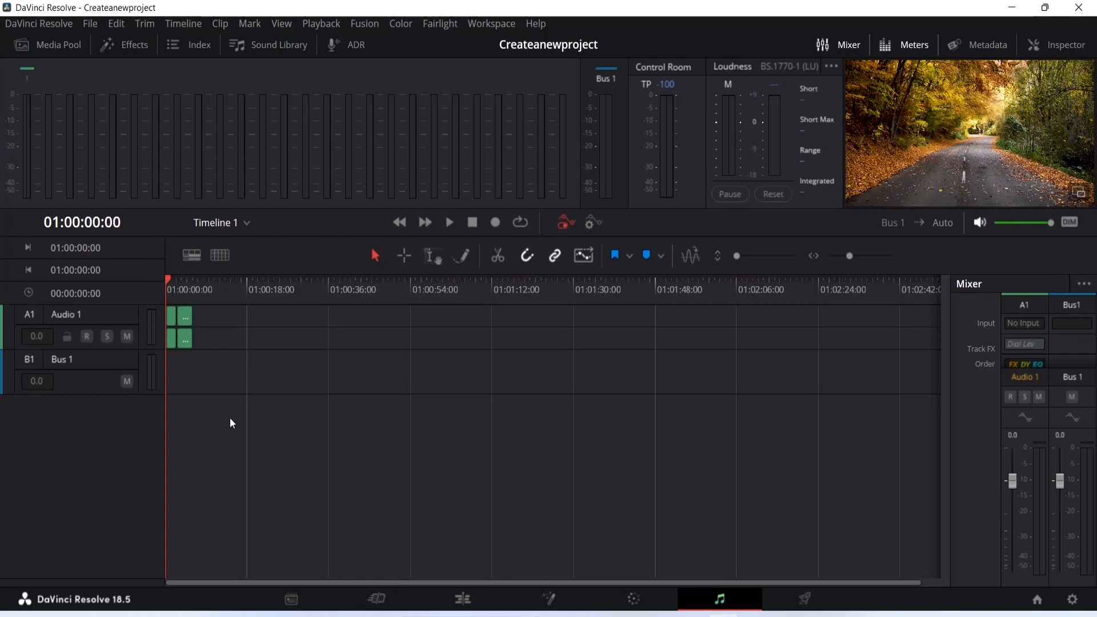
key(minus)
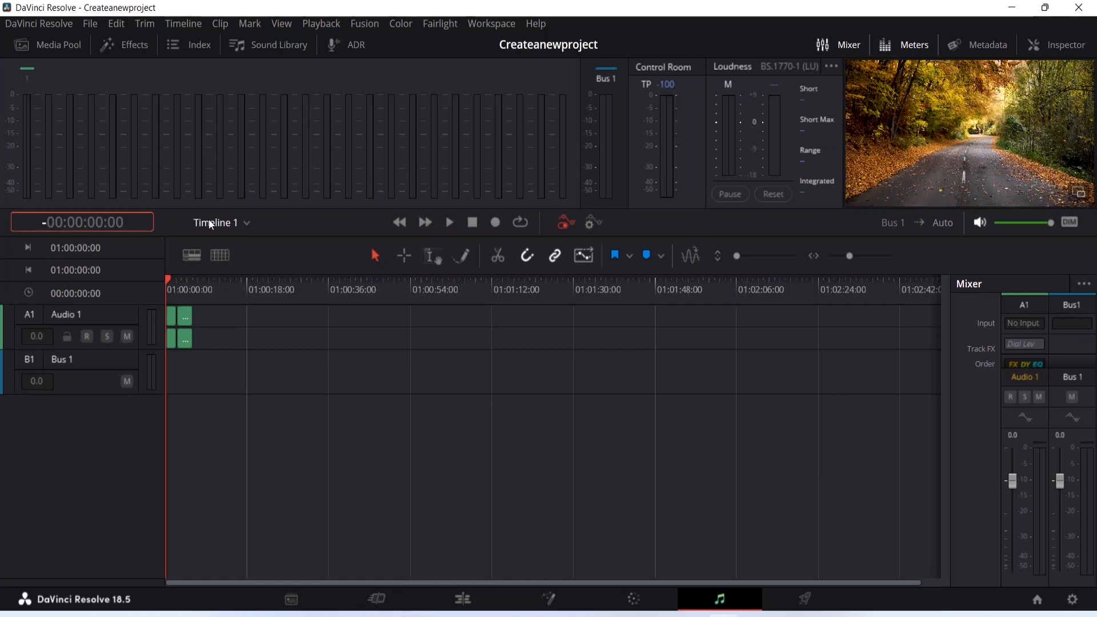
Review the Custom Export render settings on the Deliver page, from file name to encoding options
click(804, 600)
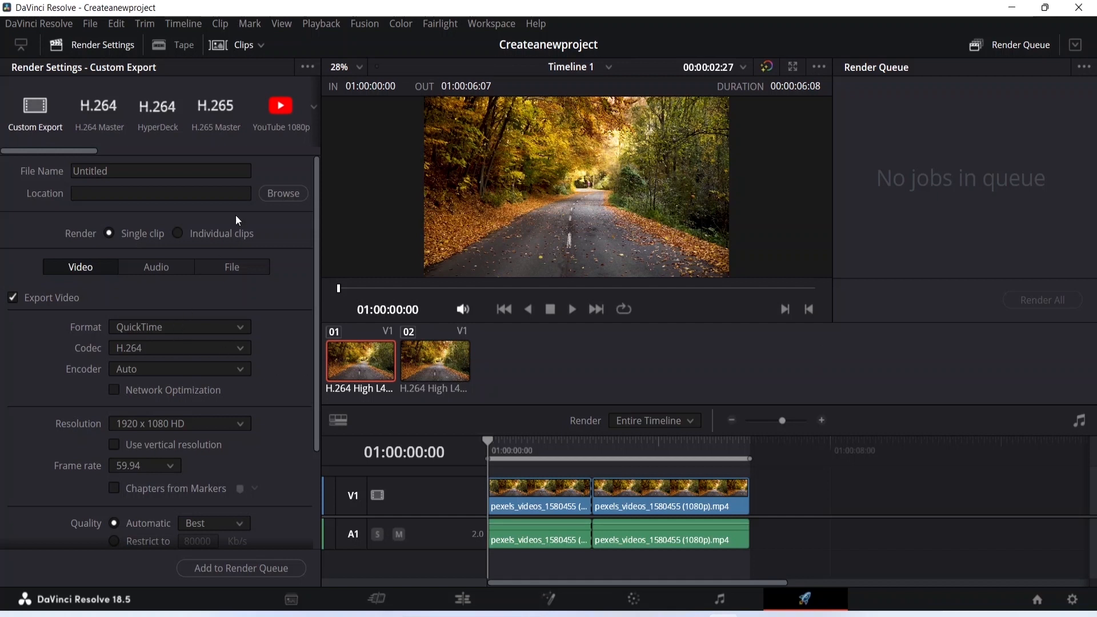
scroll(245, 229, down, 3)
scroll(254, 343, down, 1)
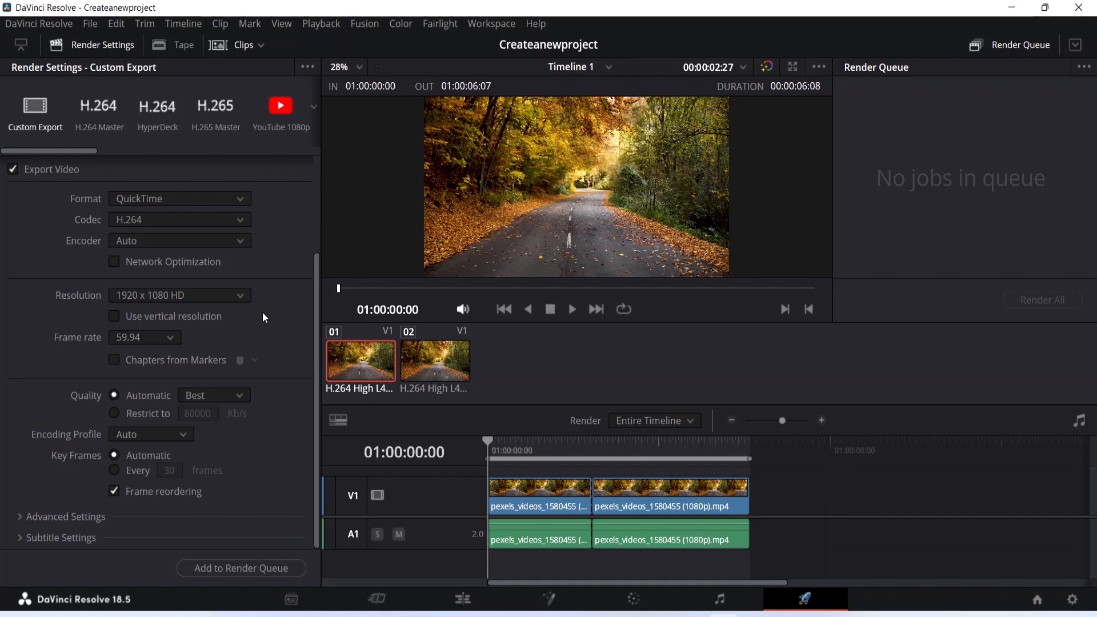
scroll(264, 312, up, 3)
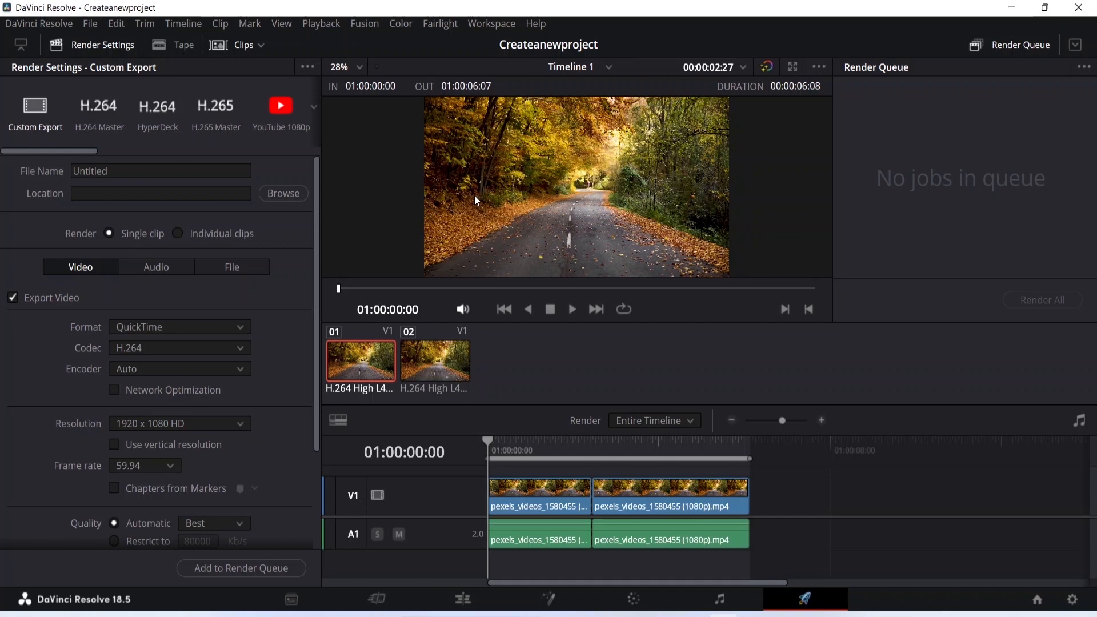
Return to the Media page and look over the Media Storage browser, hiding it and showing it again
click(309, 596)
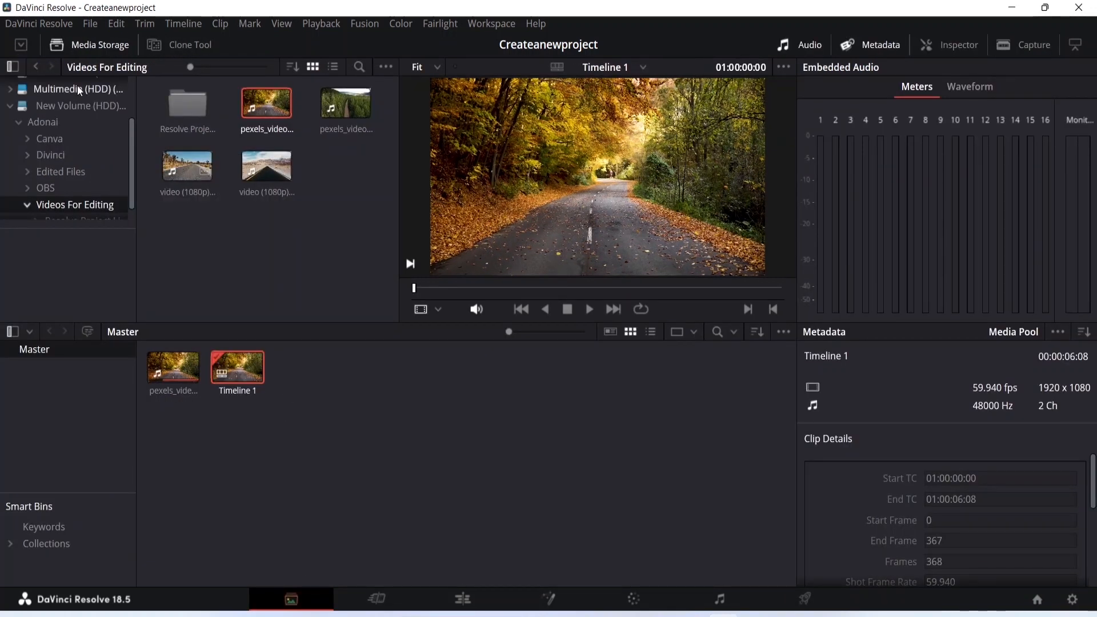
scroll(92, 80, up, 3)
click(104, 46)
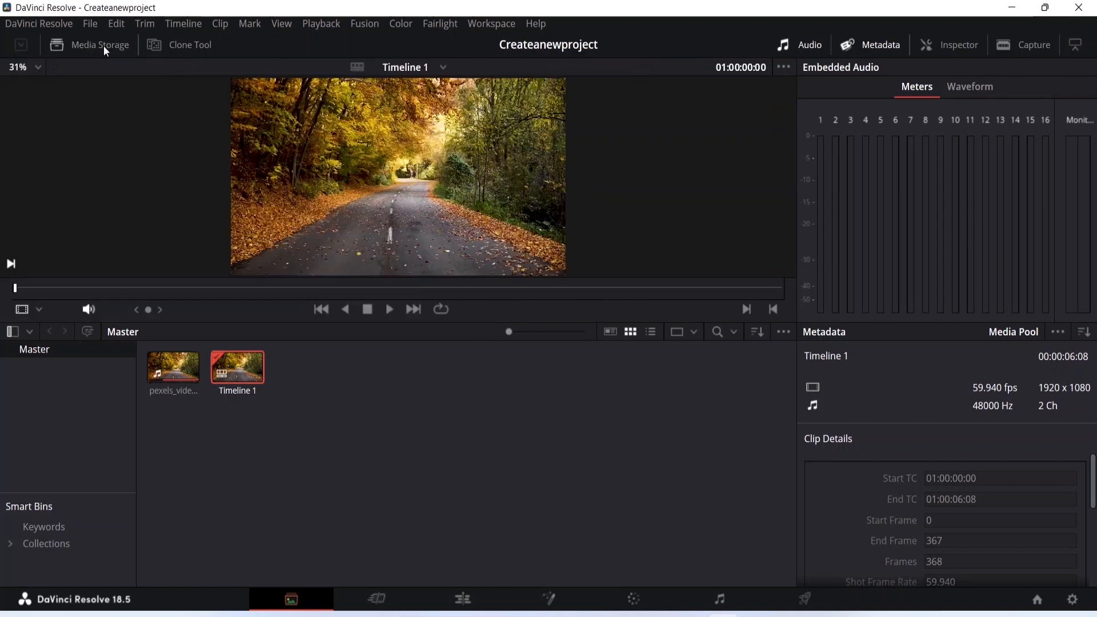
click(103, 46)
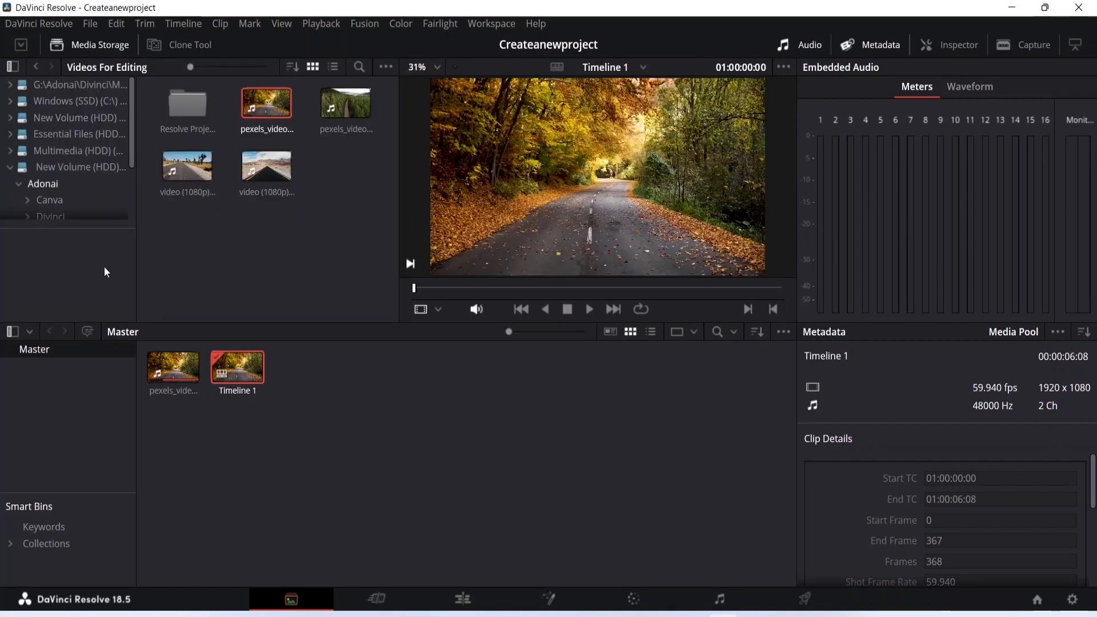
Hide and show the Media Storage browser again, and look over the Clone Tool's job queue before closing it
click(90, 42)
click(89, 40)
click(172, 46)
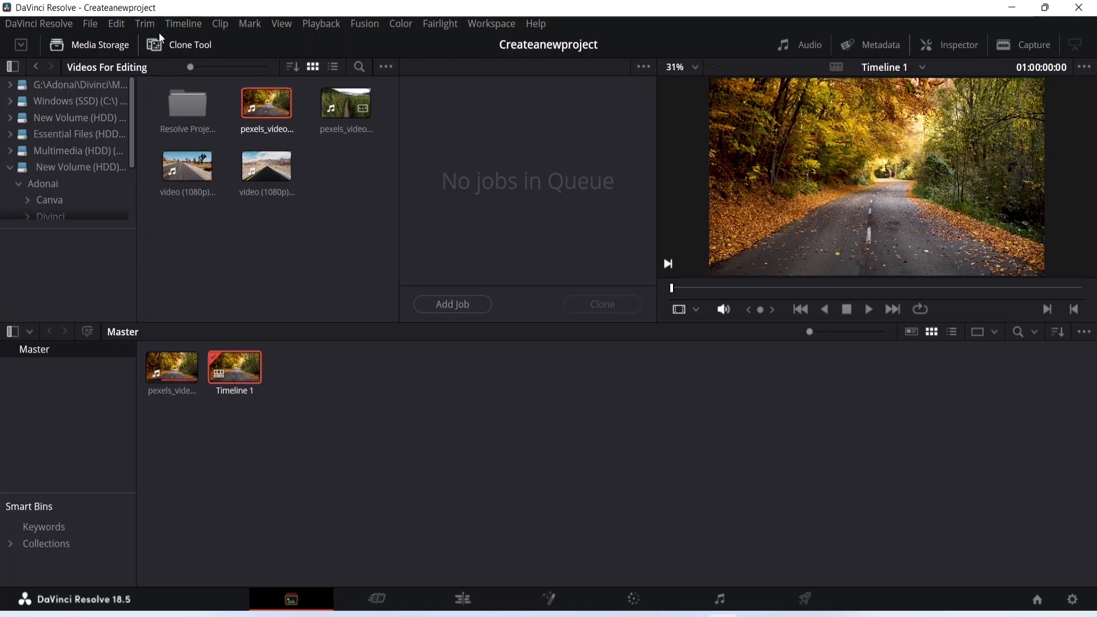
click(193, 48)
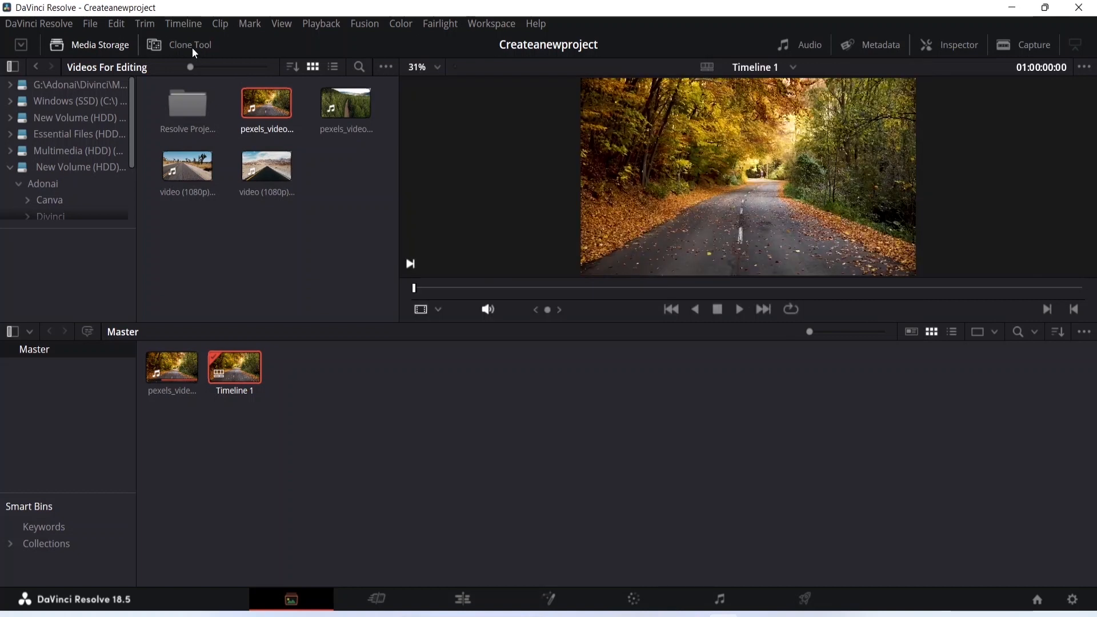
Look through the video effects library on the Cut page, from Fusion Effects to the Resolve FX Blur group
click(380, 600)
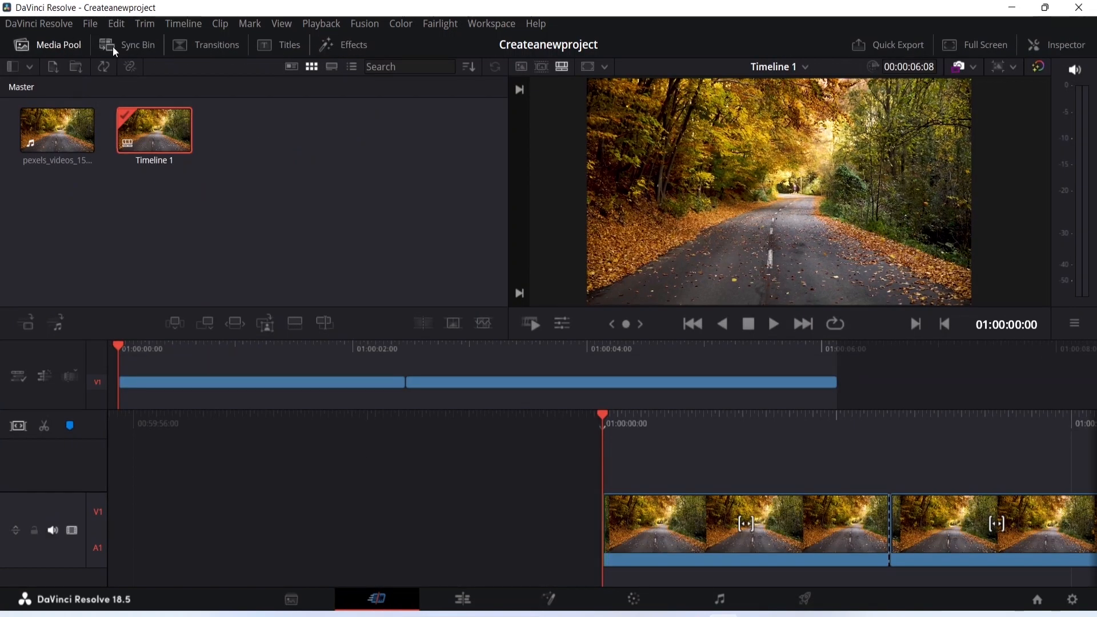
click(326, 44)
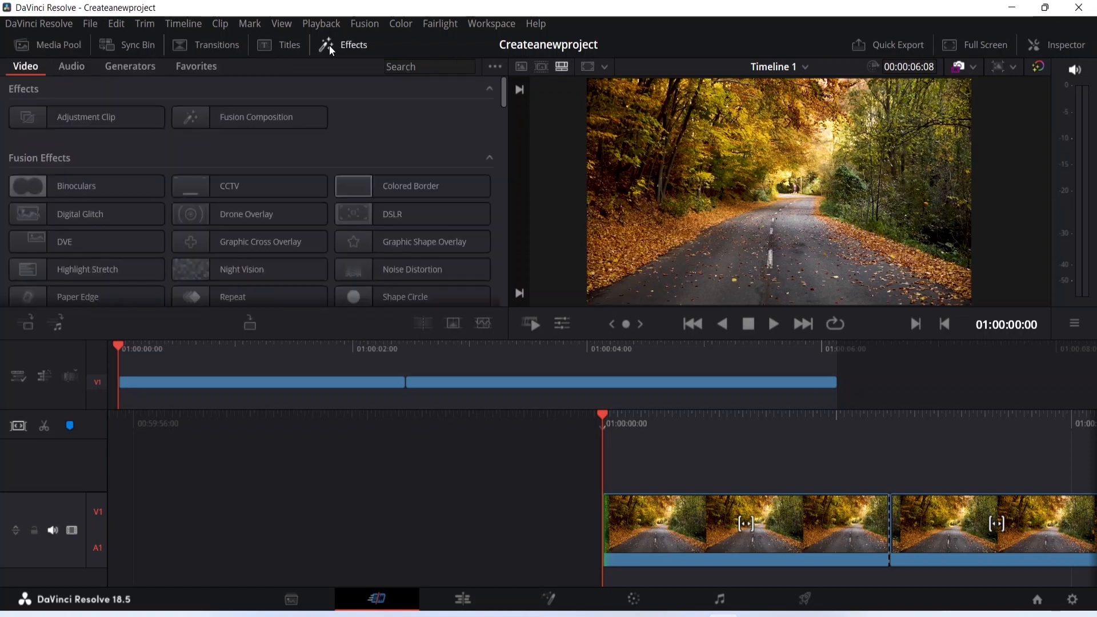
scroll(395, 127, down, 2)
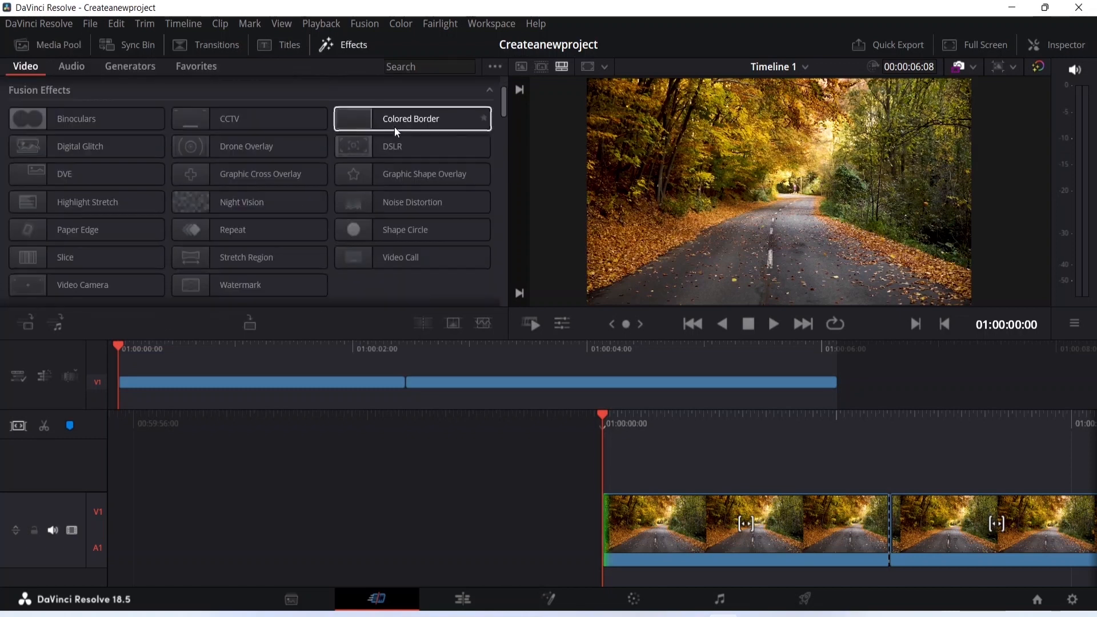
scroll(420, 130, down, 3)
scroll(419, 130, up, 2)
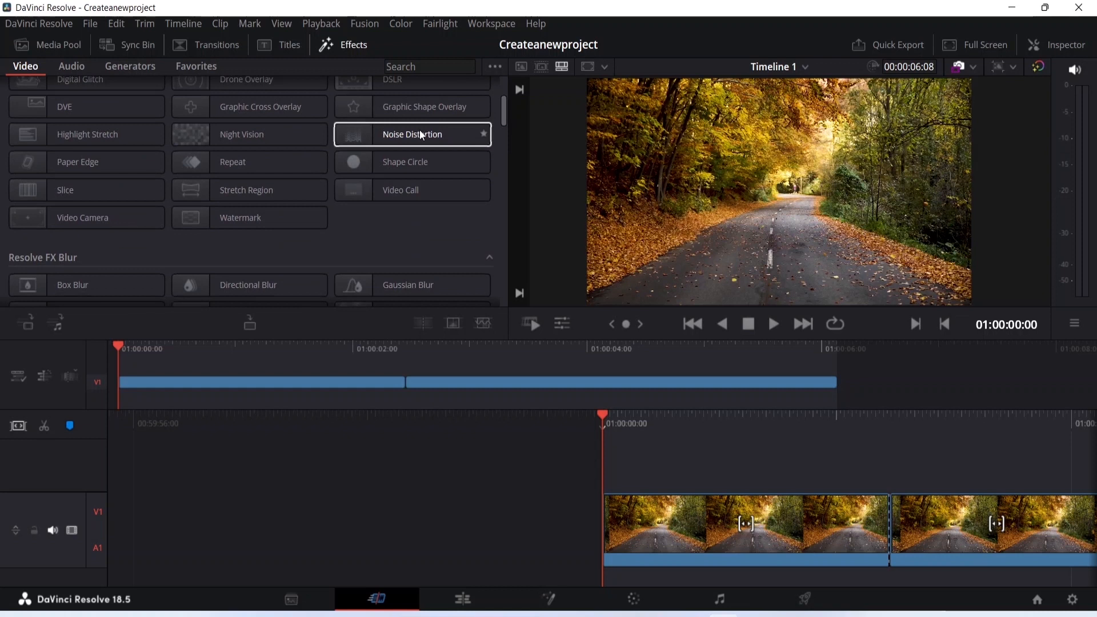
scroll(407, 147, down, 3)
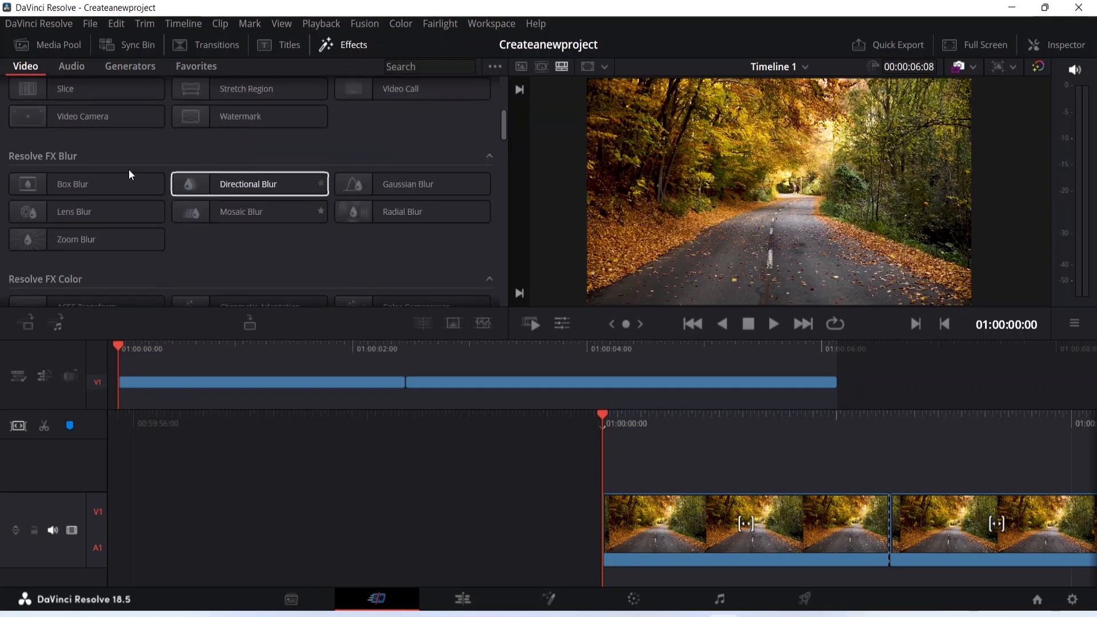
scroll(99, 158, up, 3)
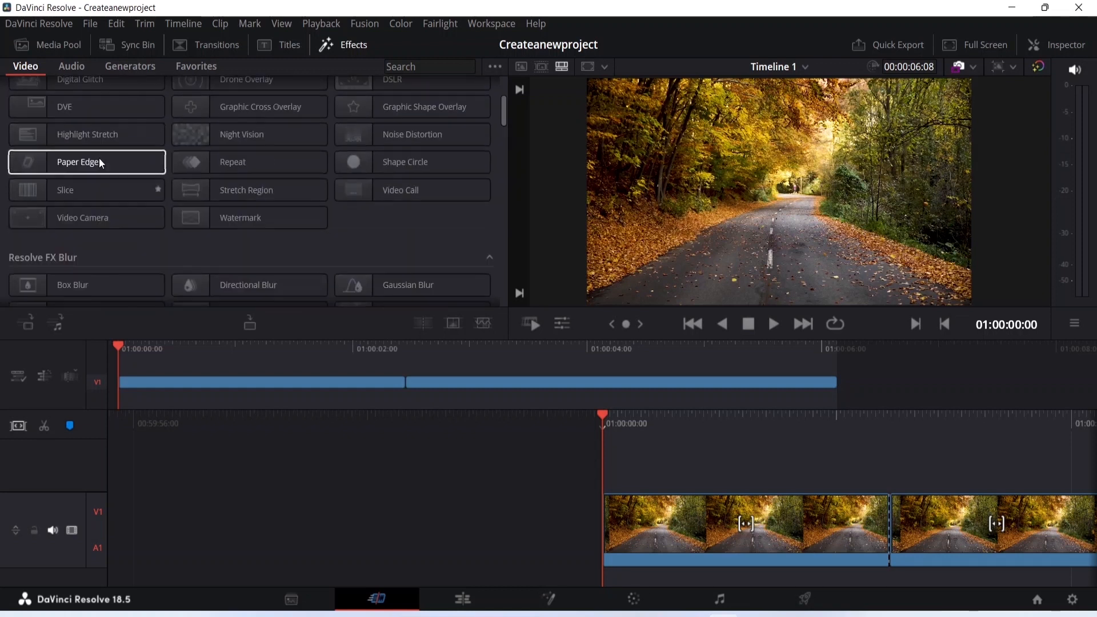
Select the Slice and Paper Edge Fusion effects in turn to examine them, and return to the start of the effects list
click(99, 189)
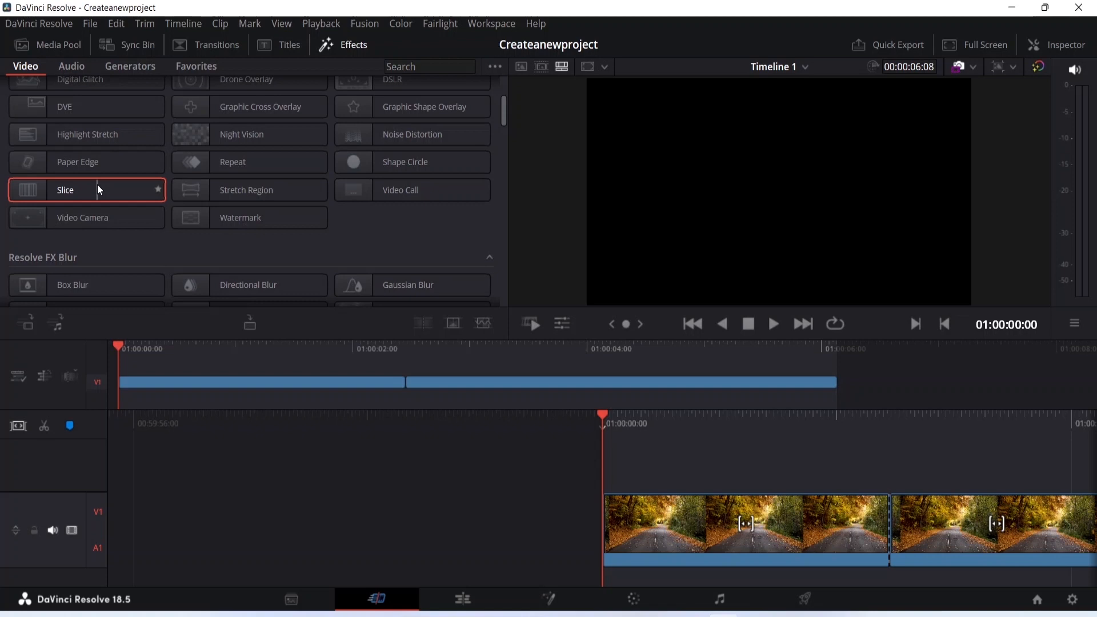
click(97, 165)
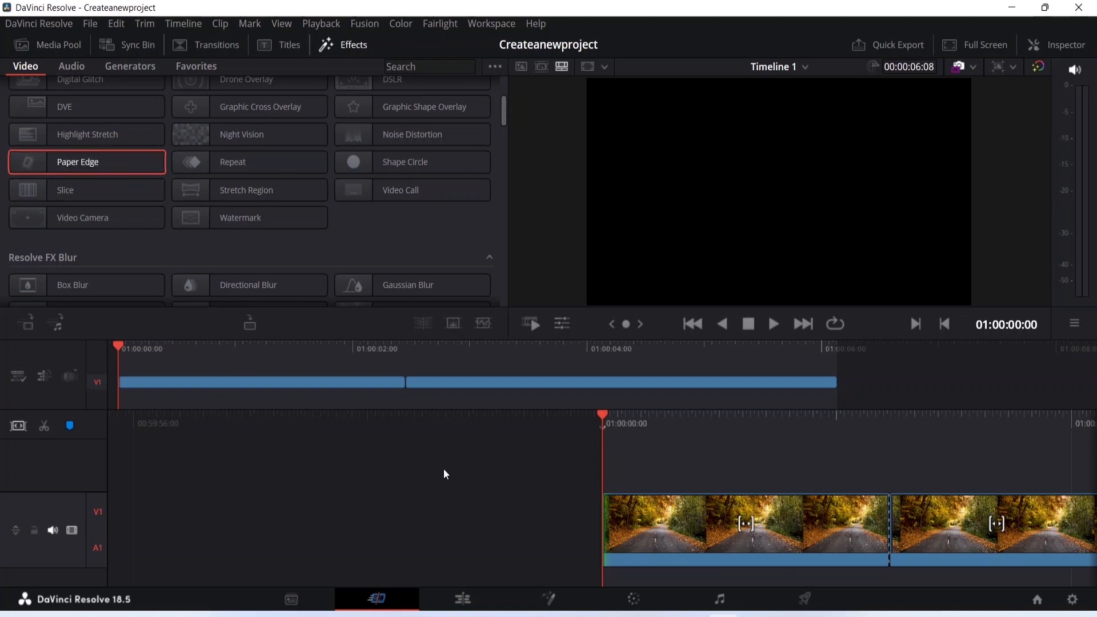
mouse_move(605, 414)
mouse_down()
mouse_move(723, 414)
mouse_move(603, 414)
mouse_up()
scroll(75, 136, up, 3)
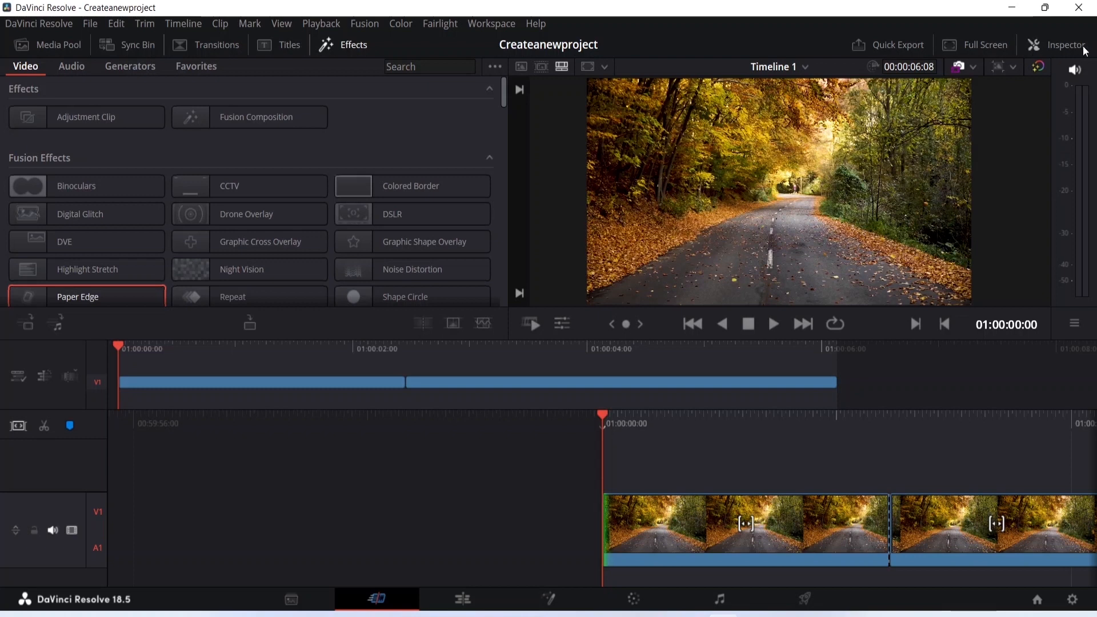
Look over the Sound Library on the Edit page
click(463, 600)
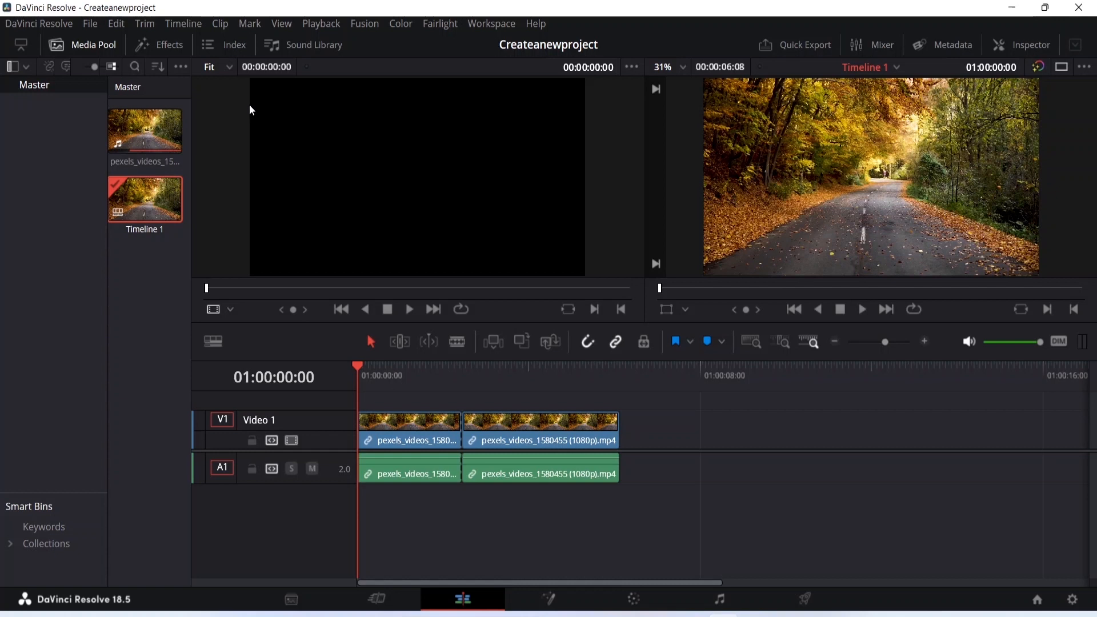
click(315, 45)
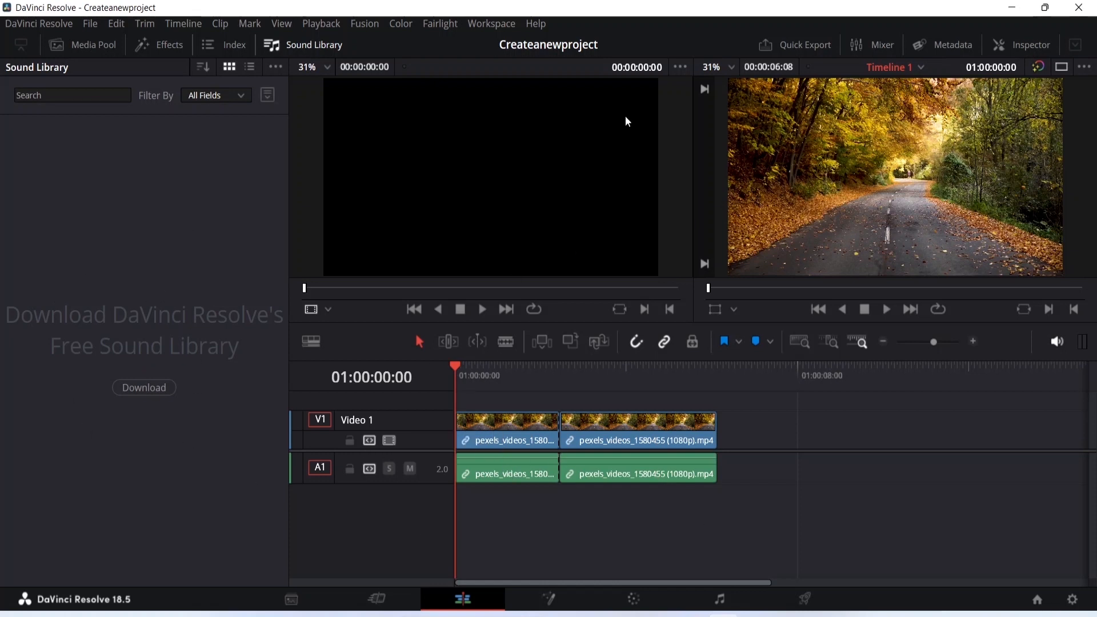
Examine Timeline 1's video properties in the Inspector on the Media page, from Transform to Retime and Scaling
click(291, 592)
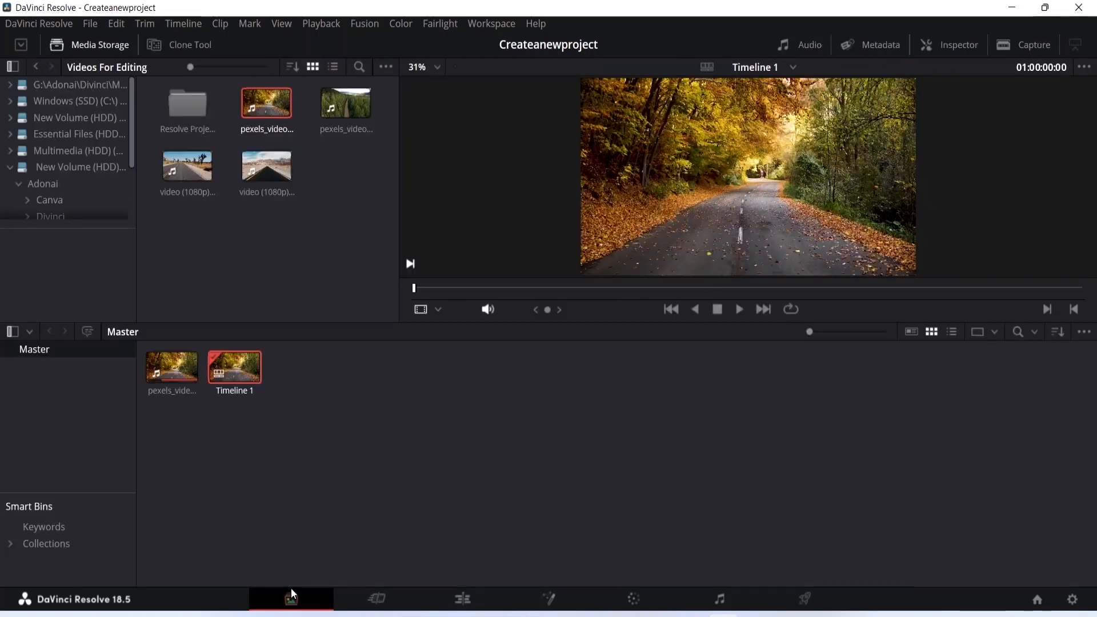
click(960, 49)
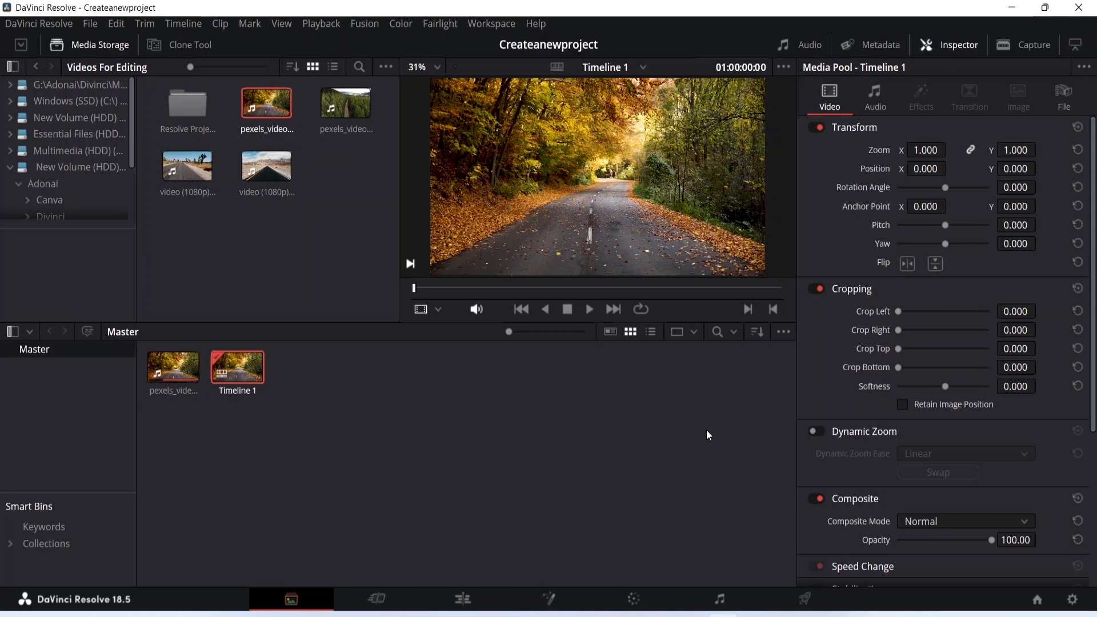
scroll(852, 403, down, 4)
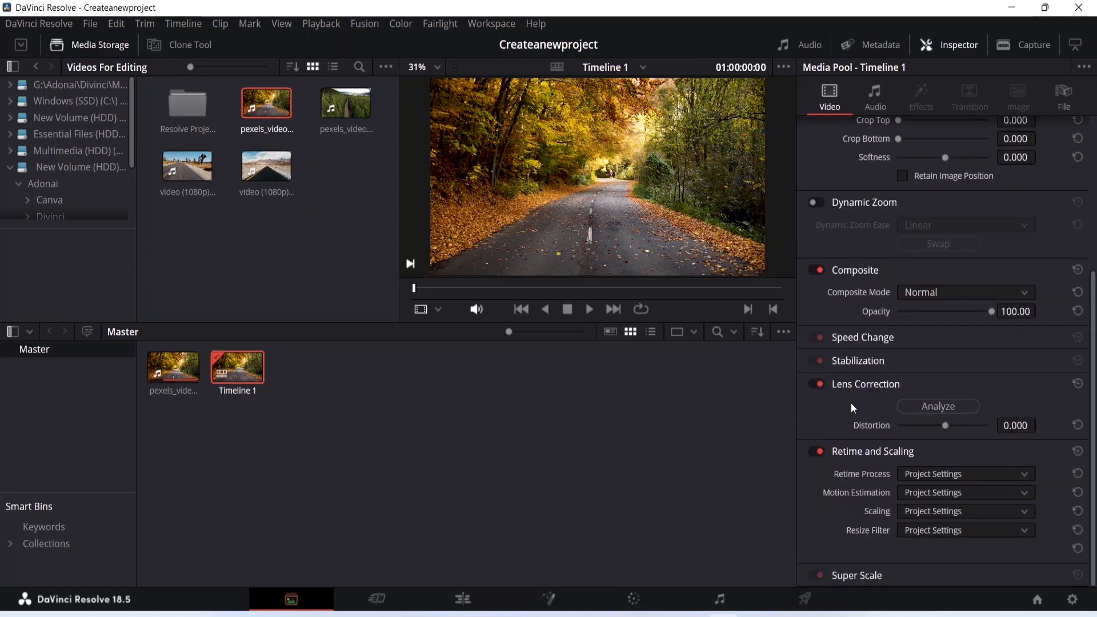
scroll(852, 403, up, 4)
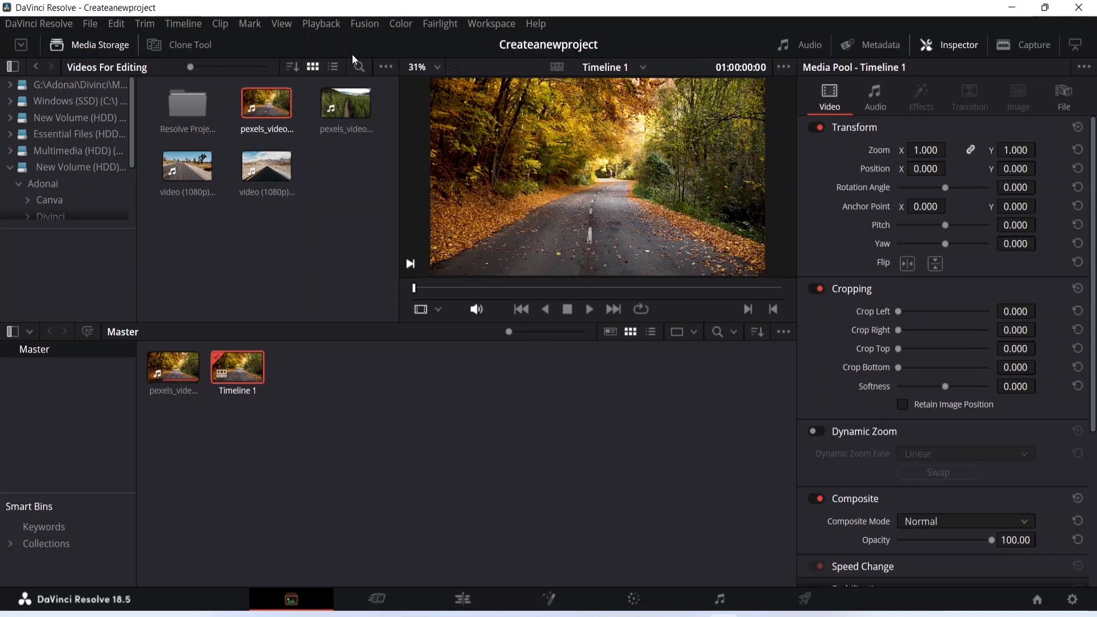
Use the Switch to Page command to visit the Deliver page and return to the Media page
click(485, 23)
mouse_move(565, 39)
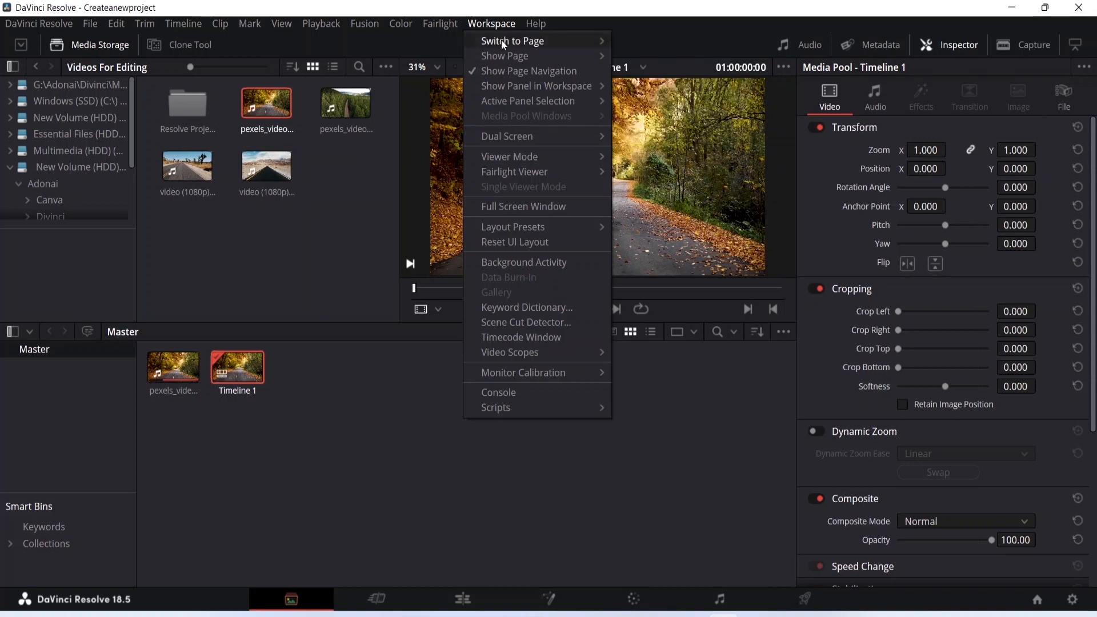
mouse_move(501, 40)
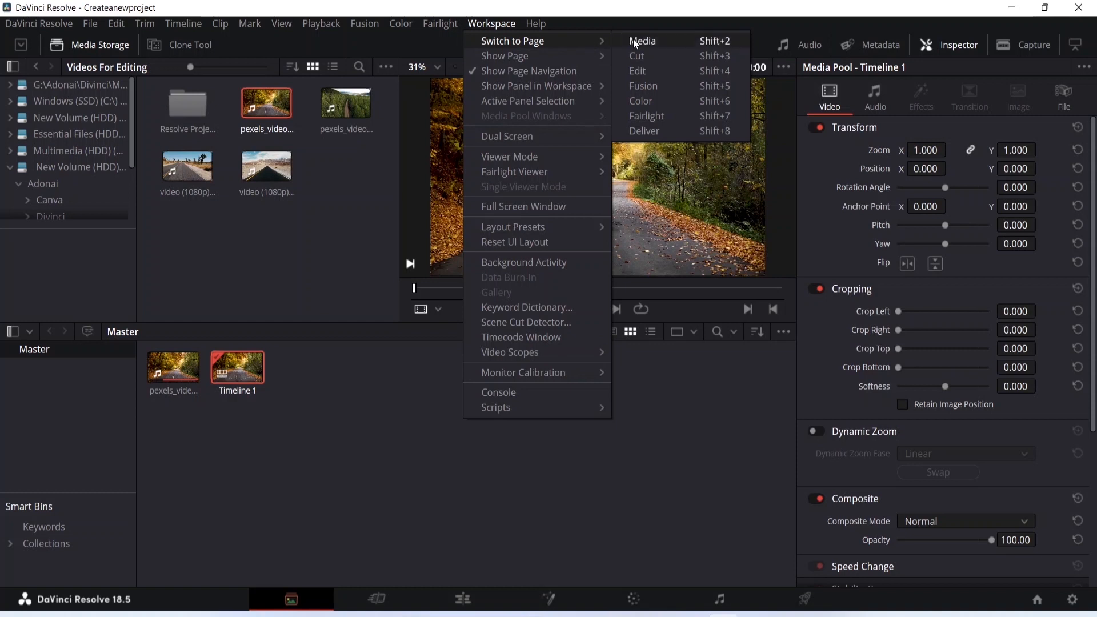
click(642, 128)
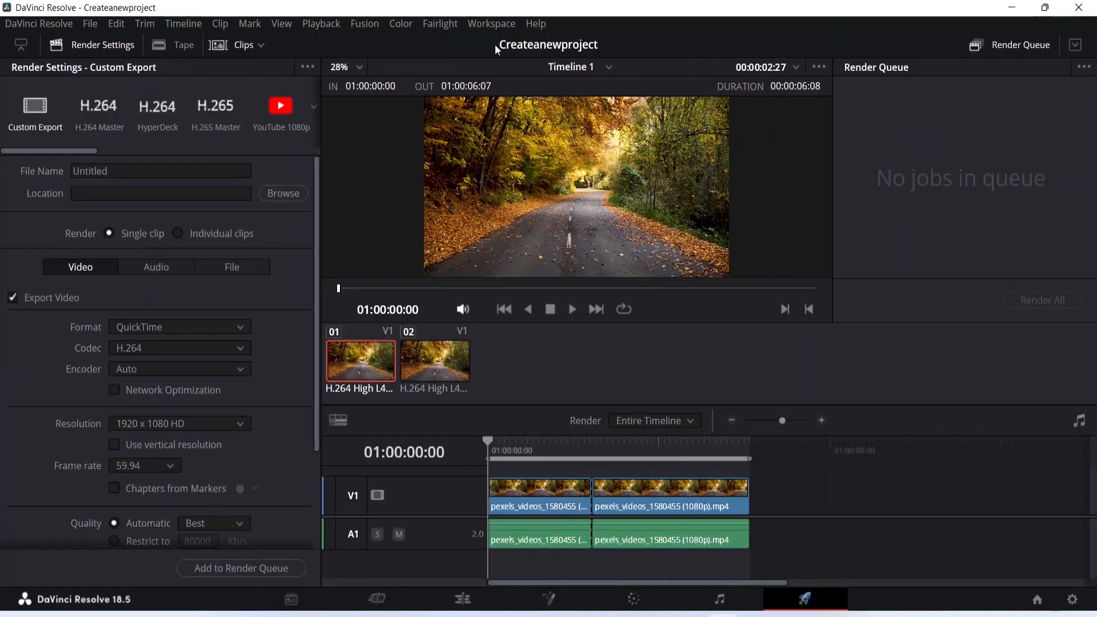
click(493, 25)
mouse_move(513, 38)
click(642, 39)
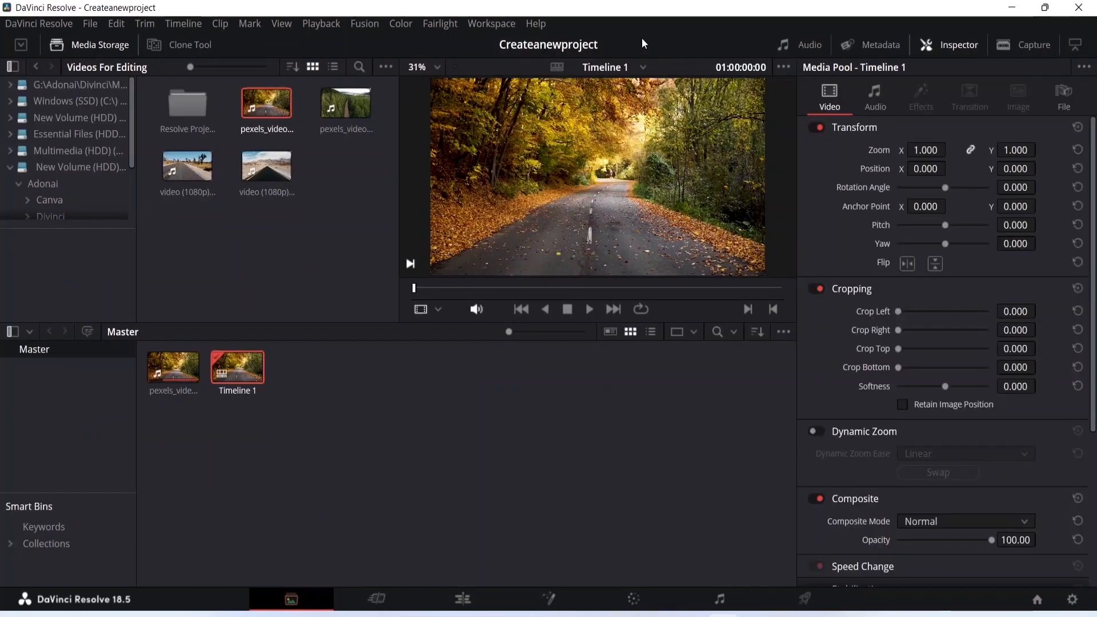
Reset the workspace's UI layout to its default arrangement
click(485, 26)
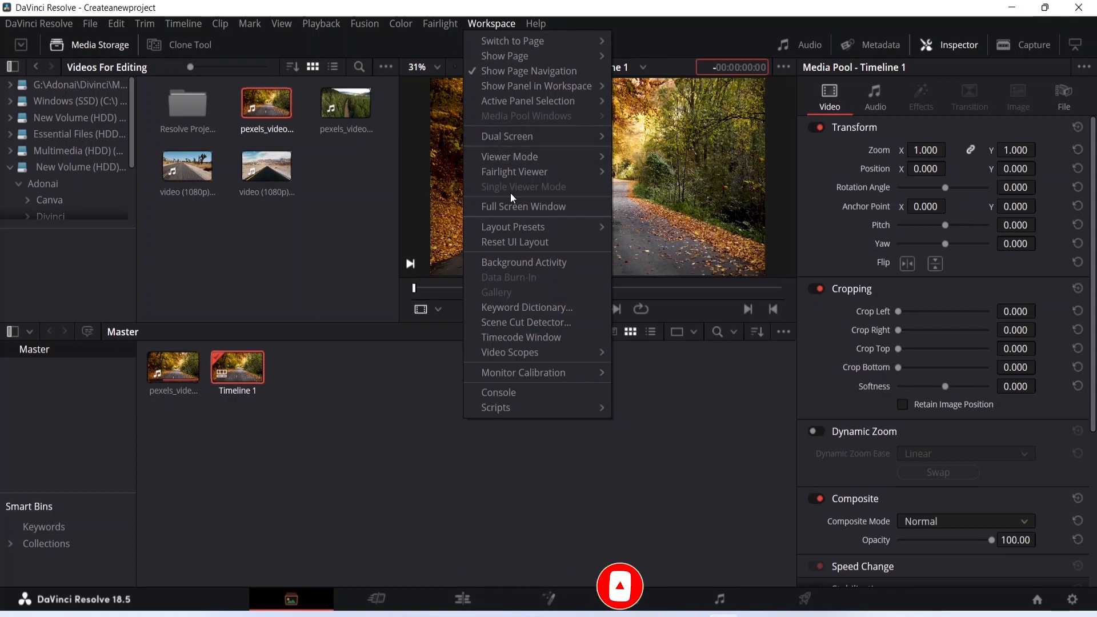
click(513, 241)
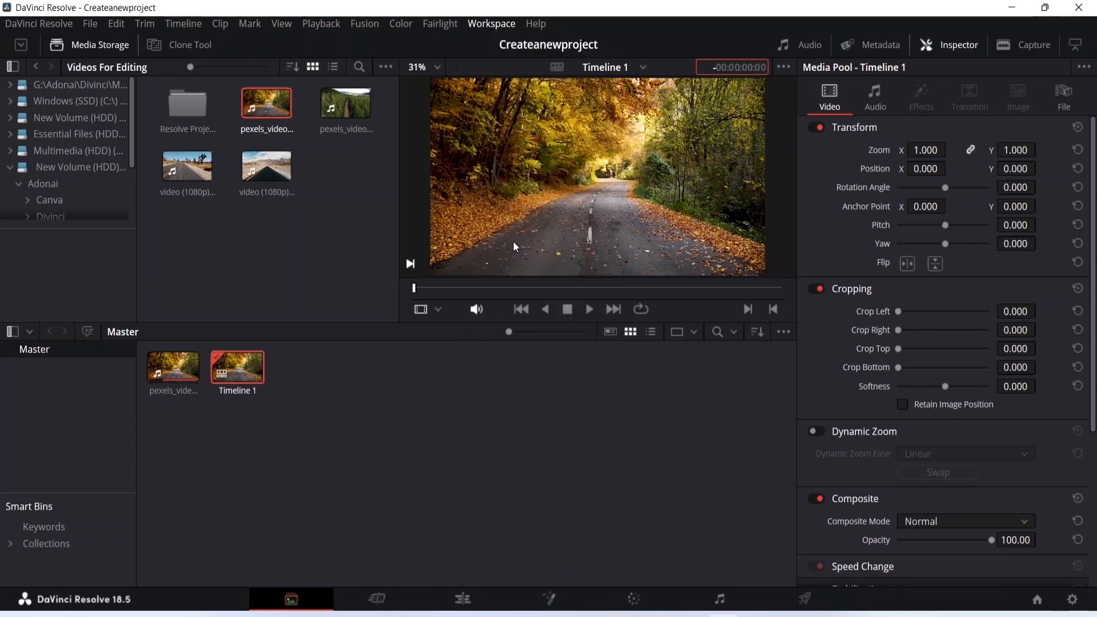